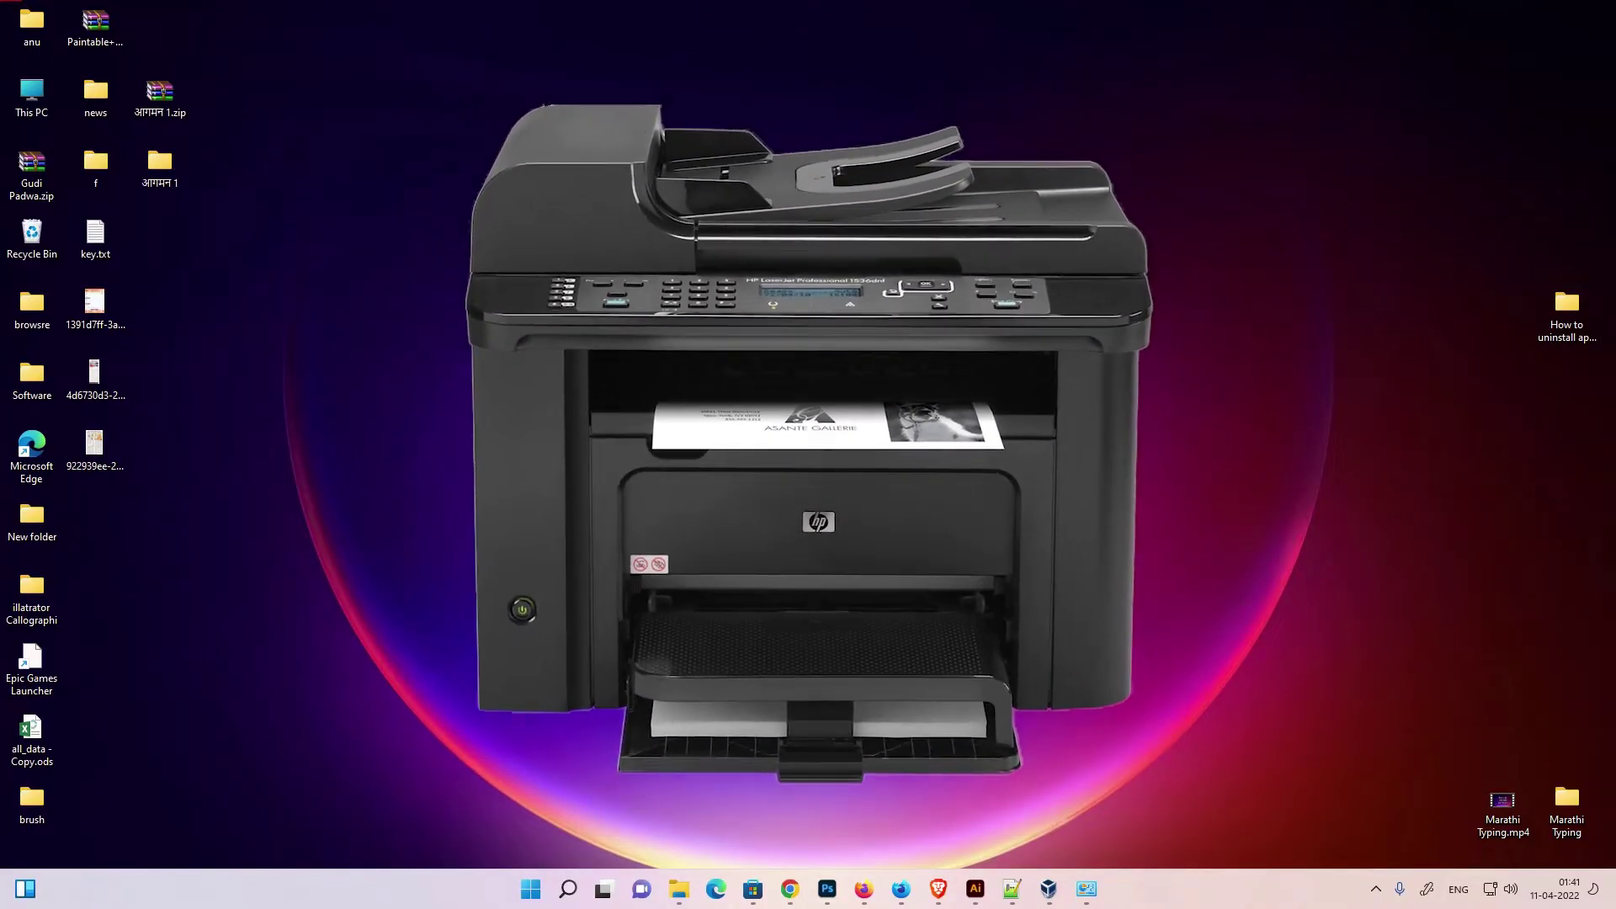
Switch to the Google search page in Chrome and search for "HP Laserjet 1536 DNF MFP".
mouse_move(789, 888)
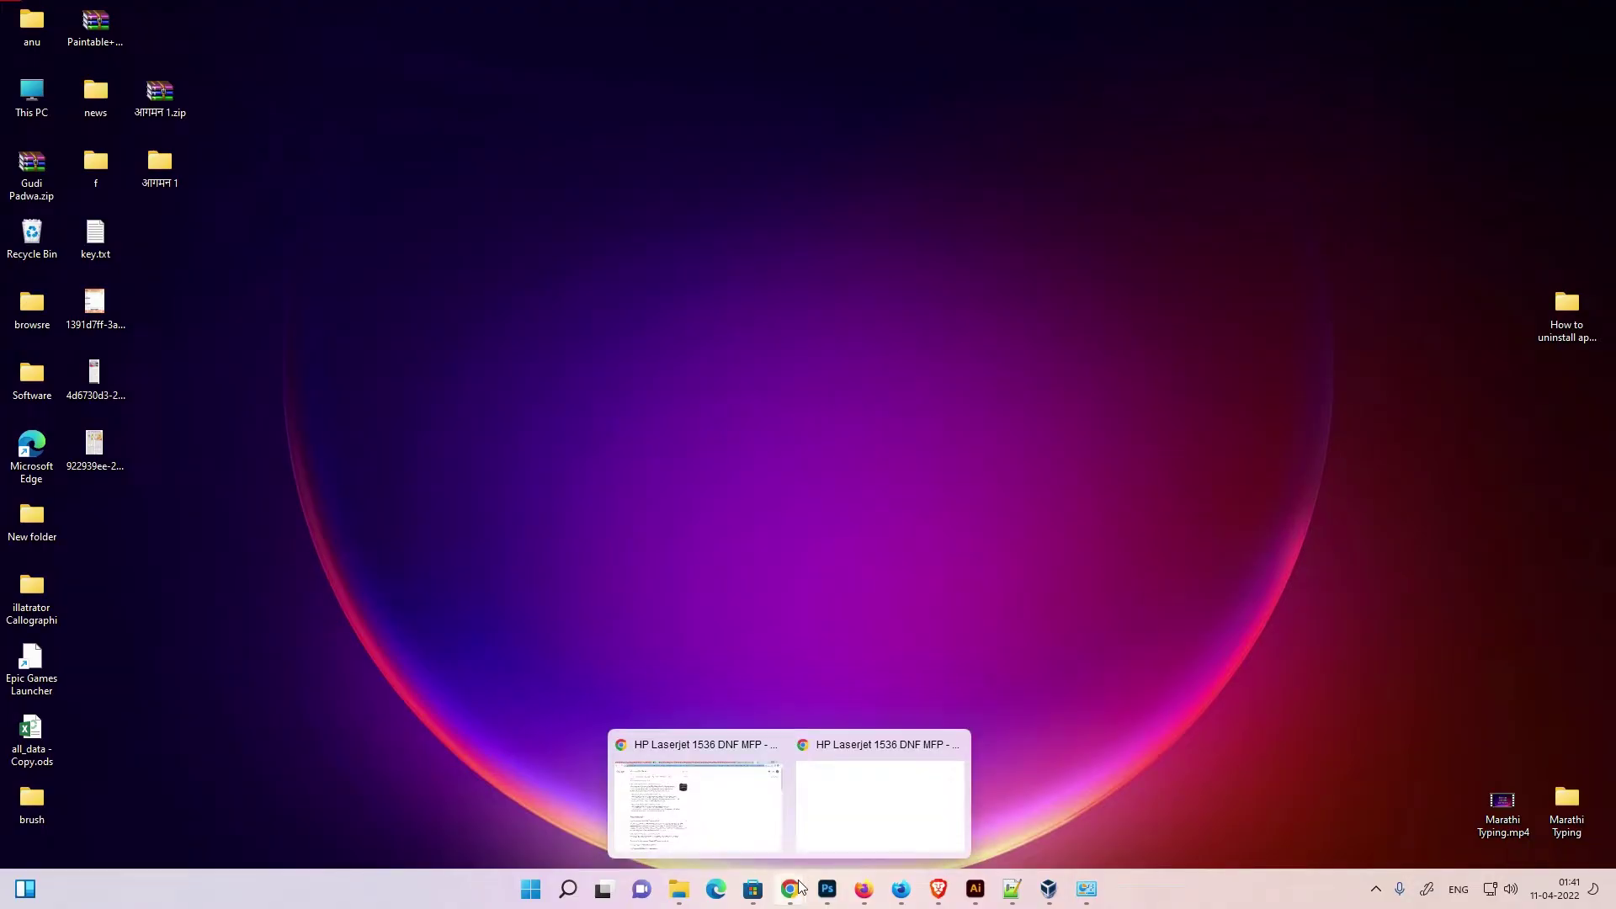
left_click(856, 822)
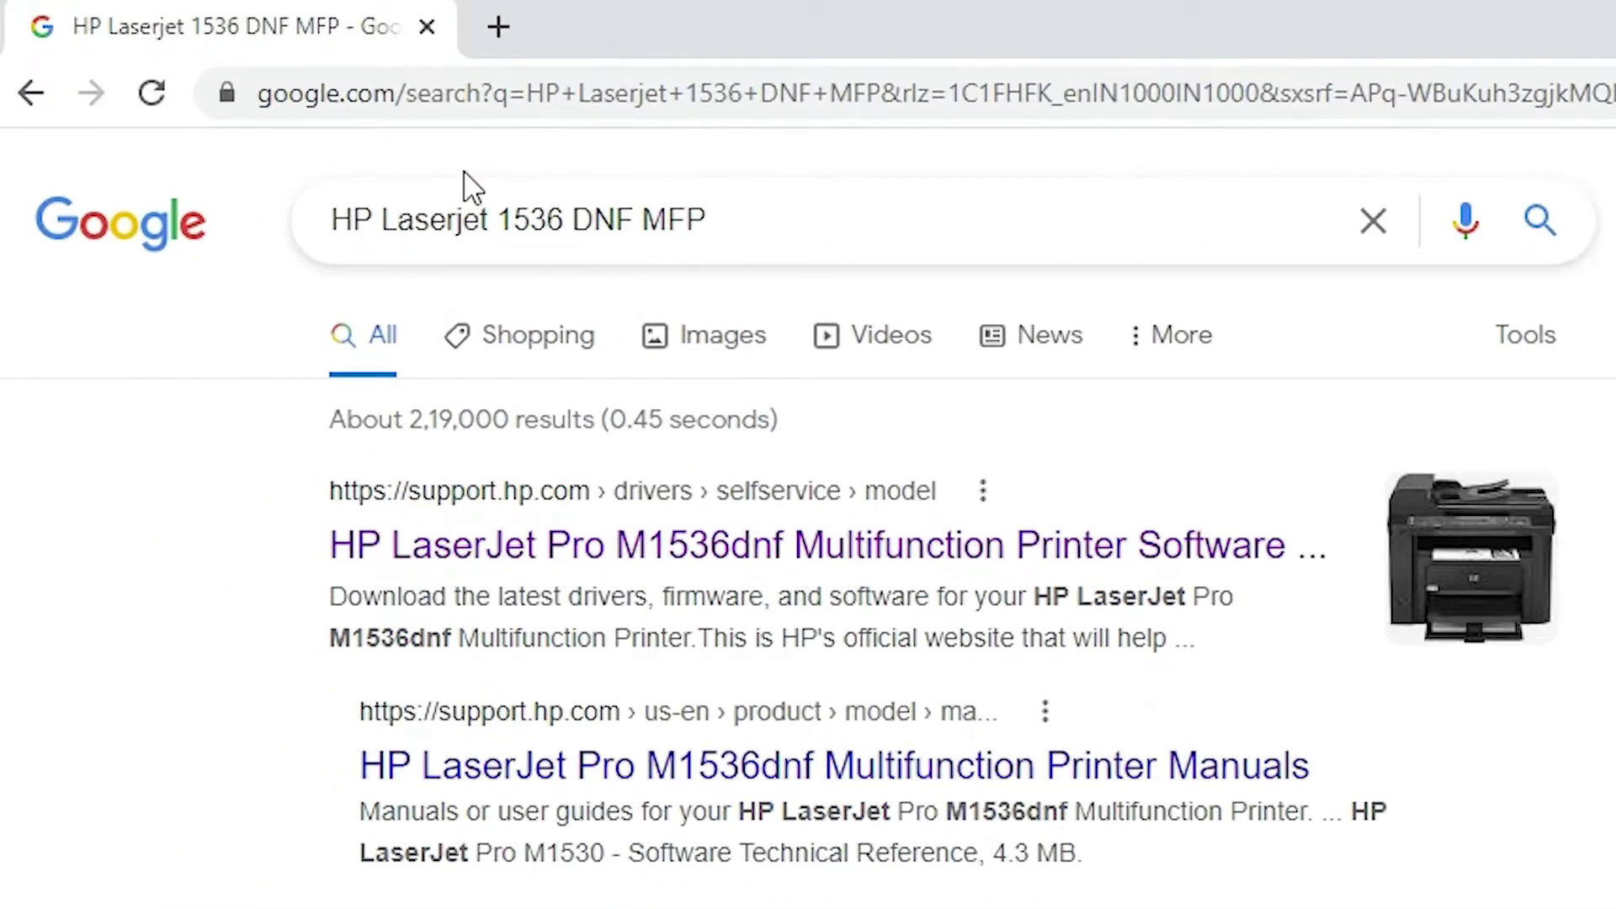
triple_click(335, 175)
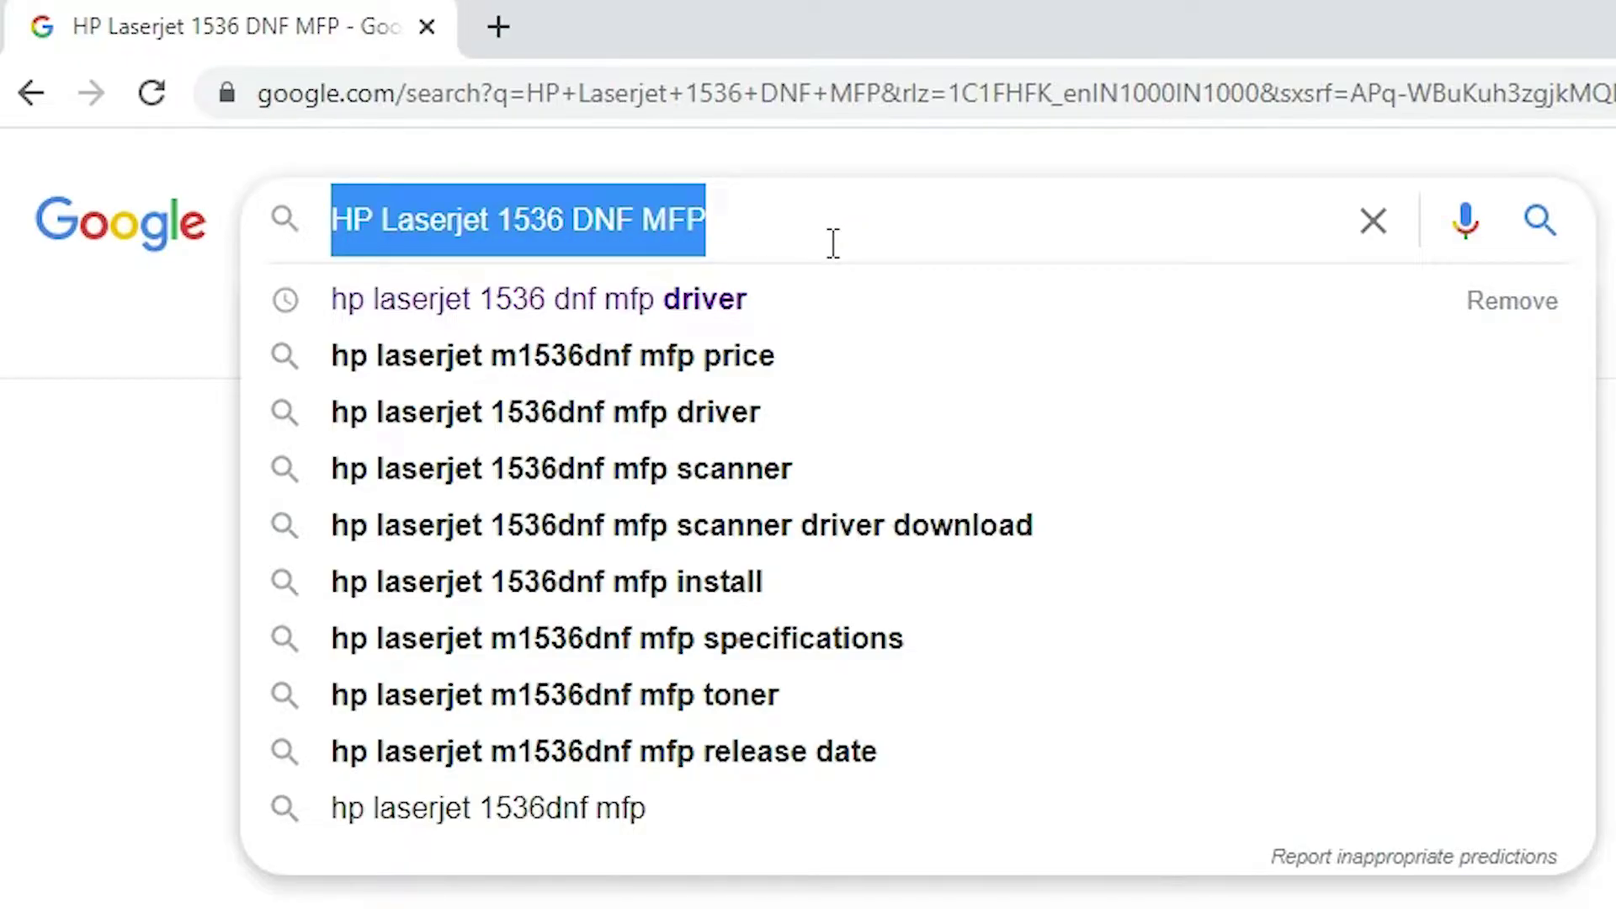
key("Return")
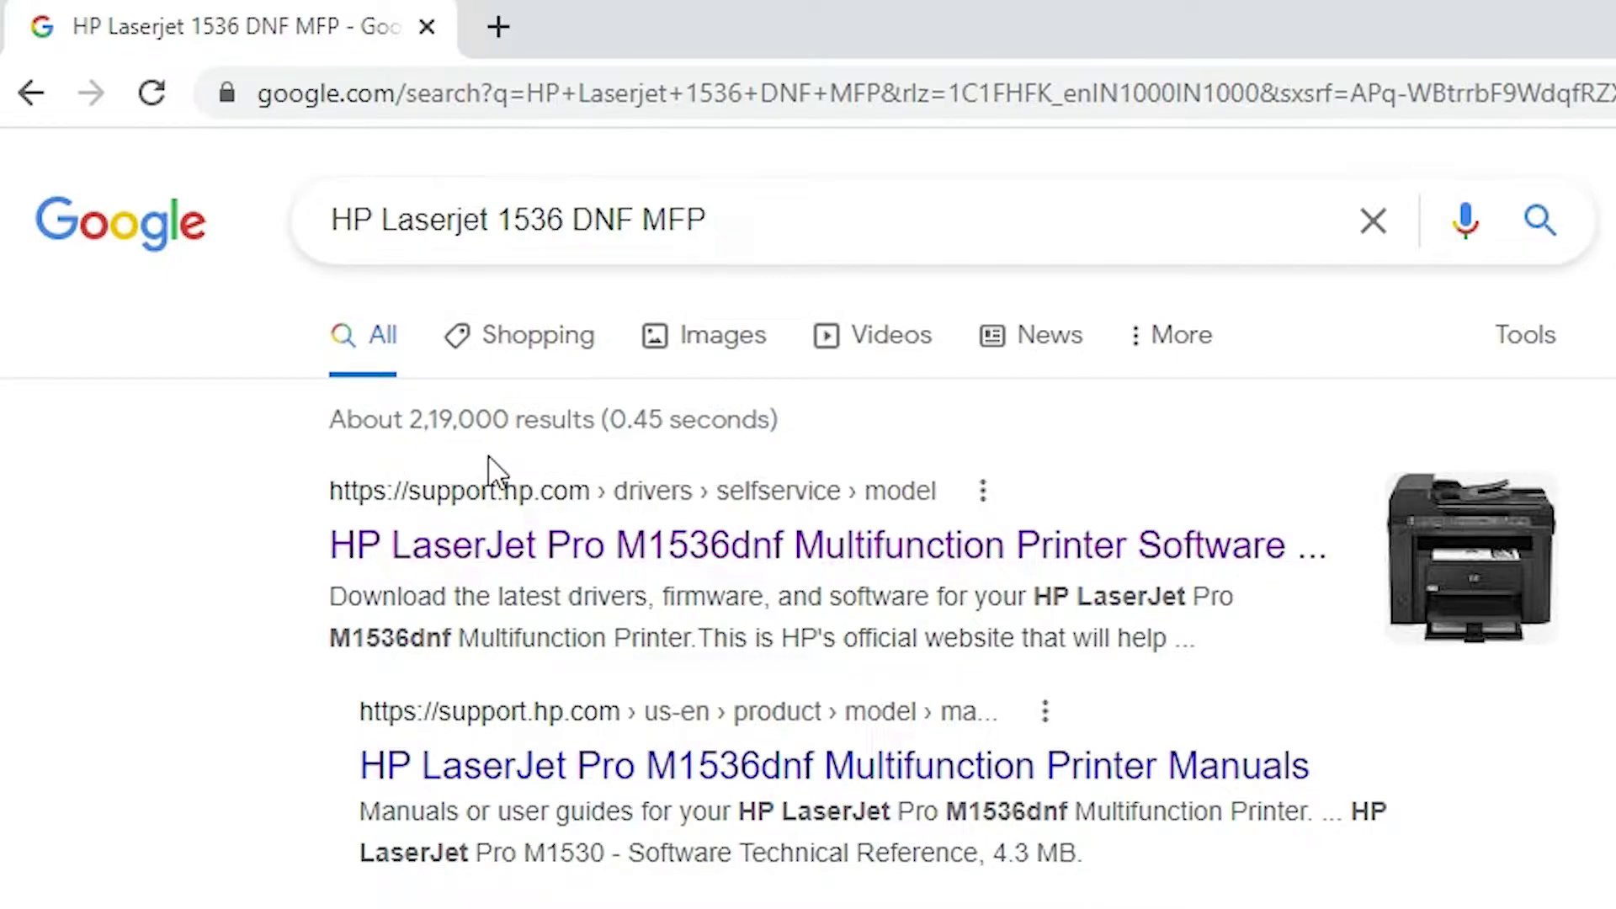
Open the HP support result for the LaserJet Pro M1536dnf printer software in a new tab and switch to it.
right_click(480, 498)
left_click(545, 515)
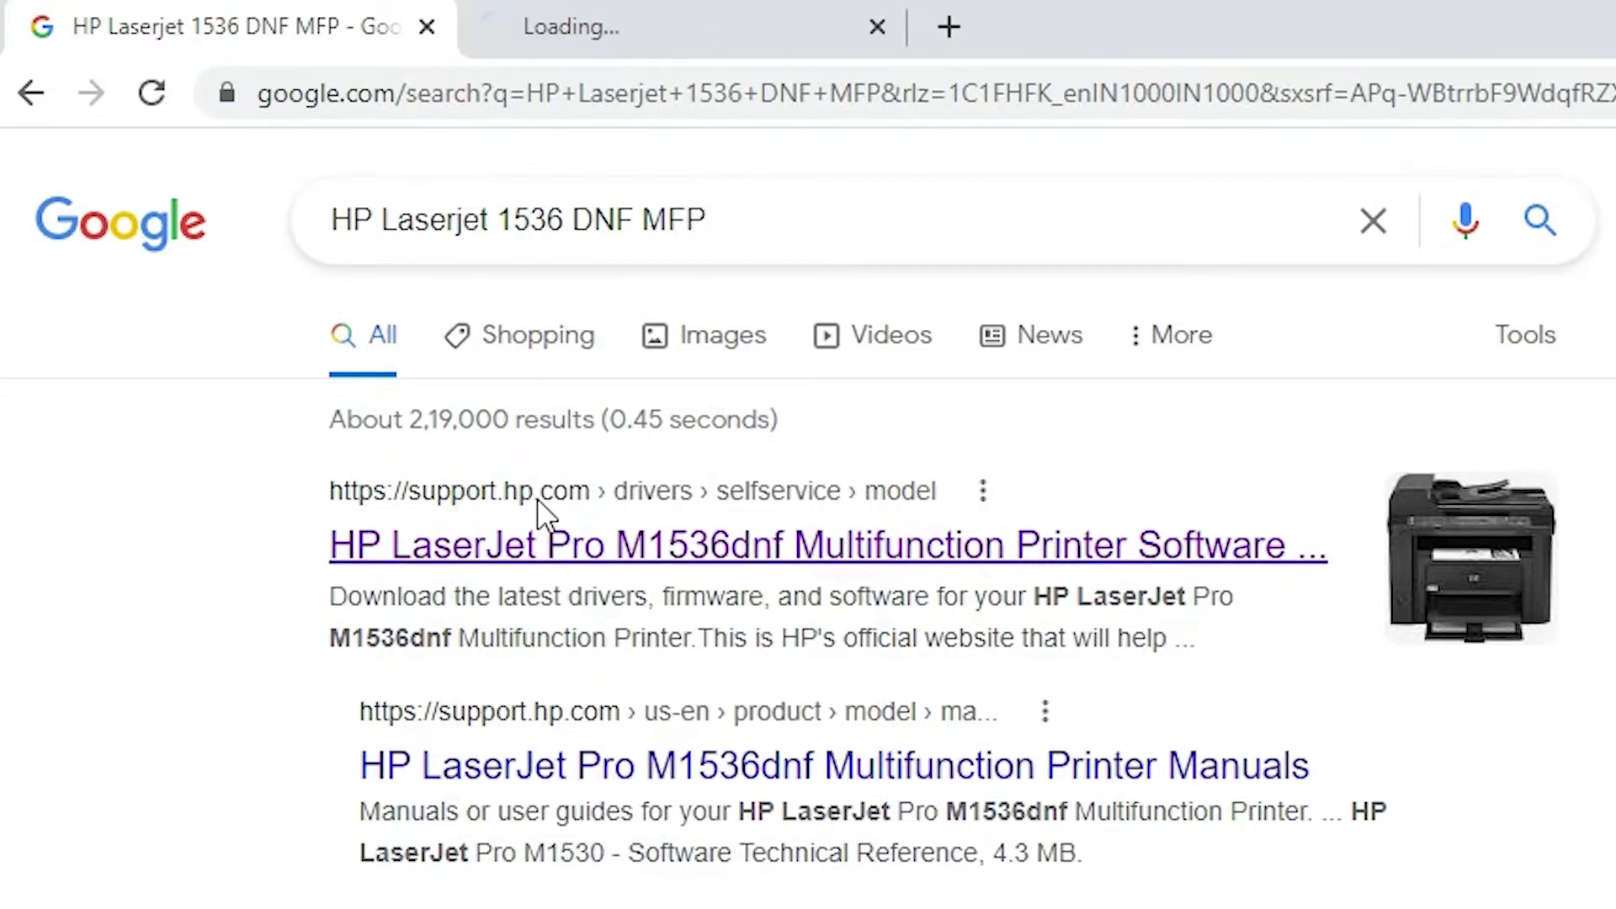
left_click(724, 22)
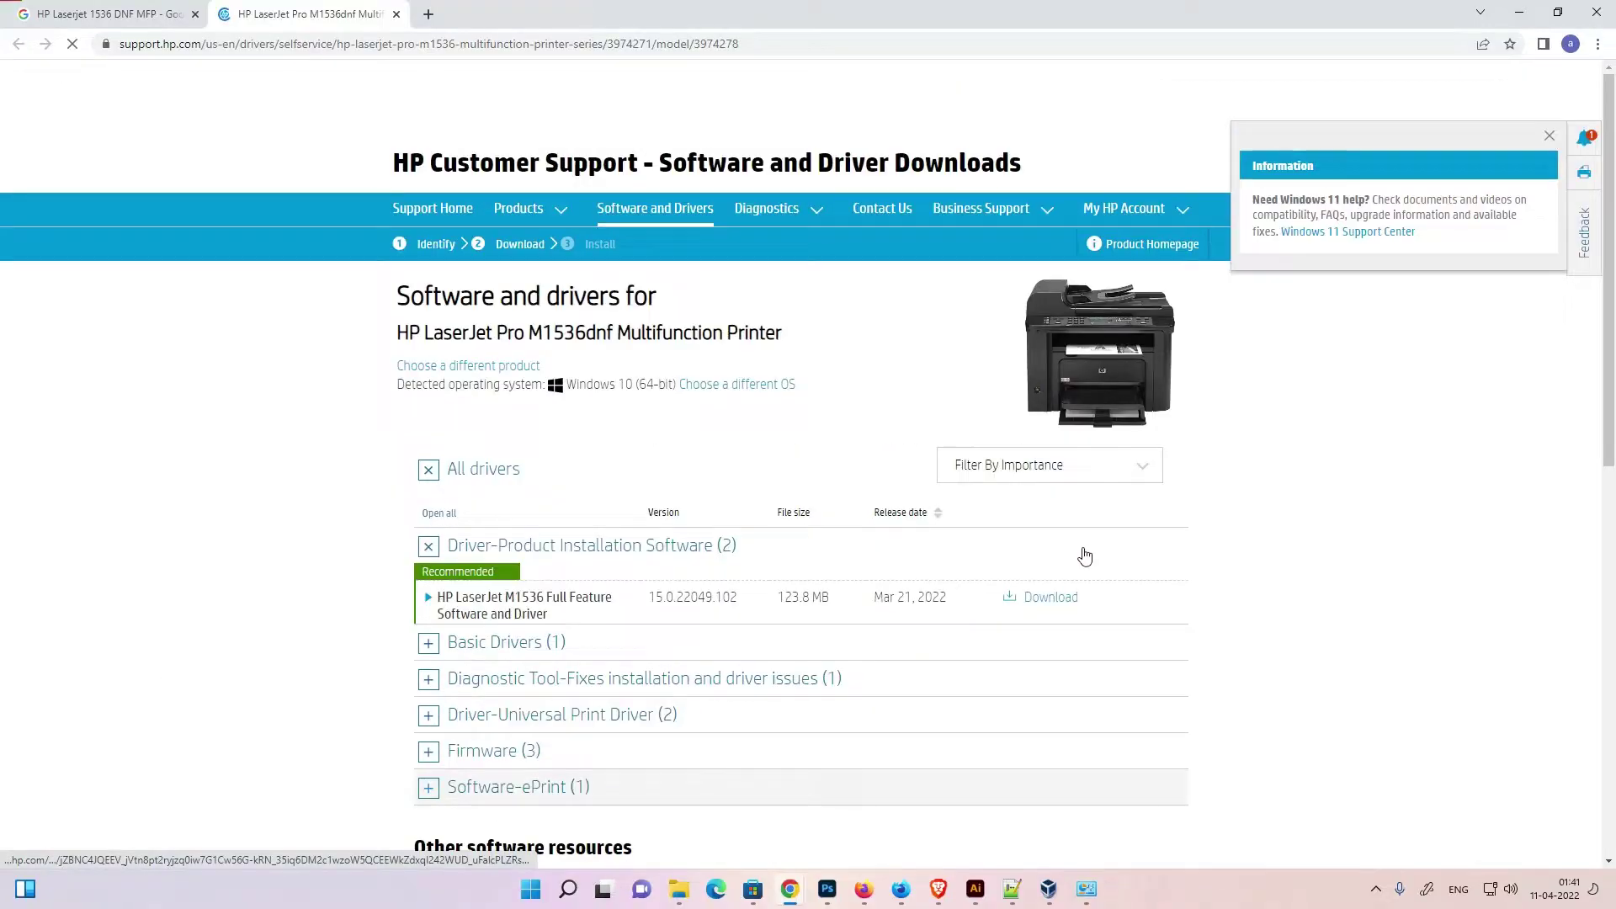
Dismiss the Windows 11 information notice and download the recommended HP LaserJet M1536 Full Feature Software and Driver.
left_click(1549, 136)
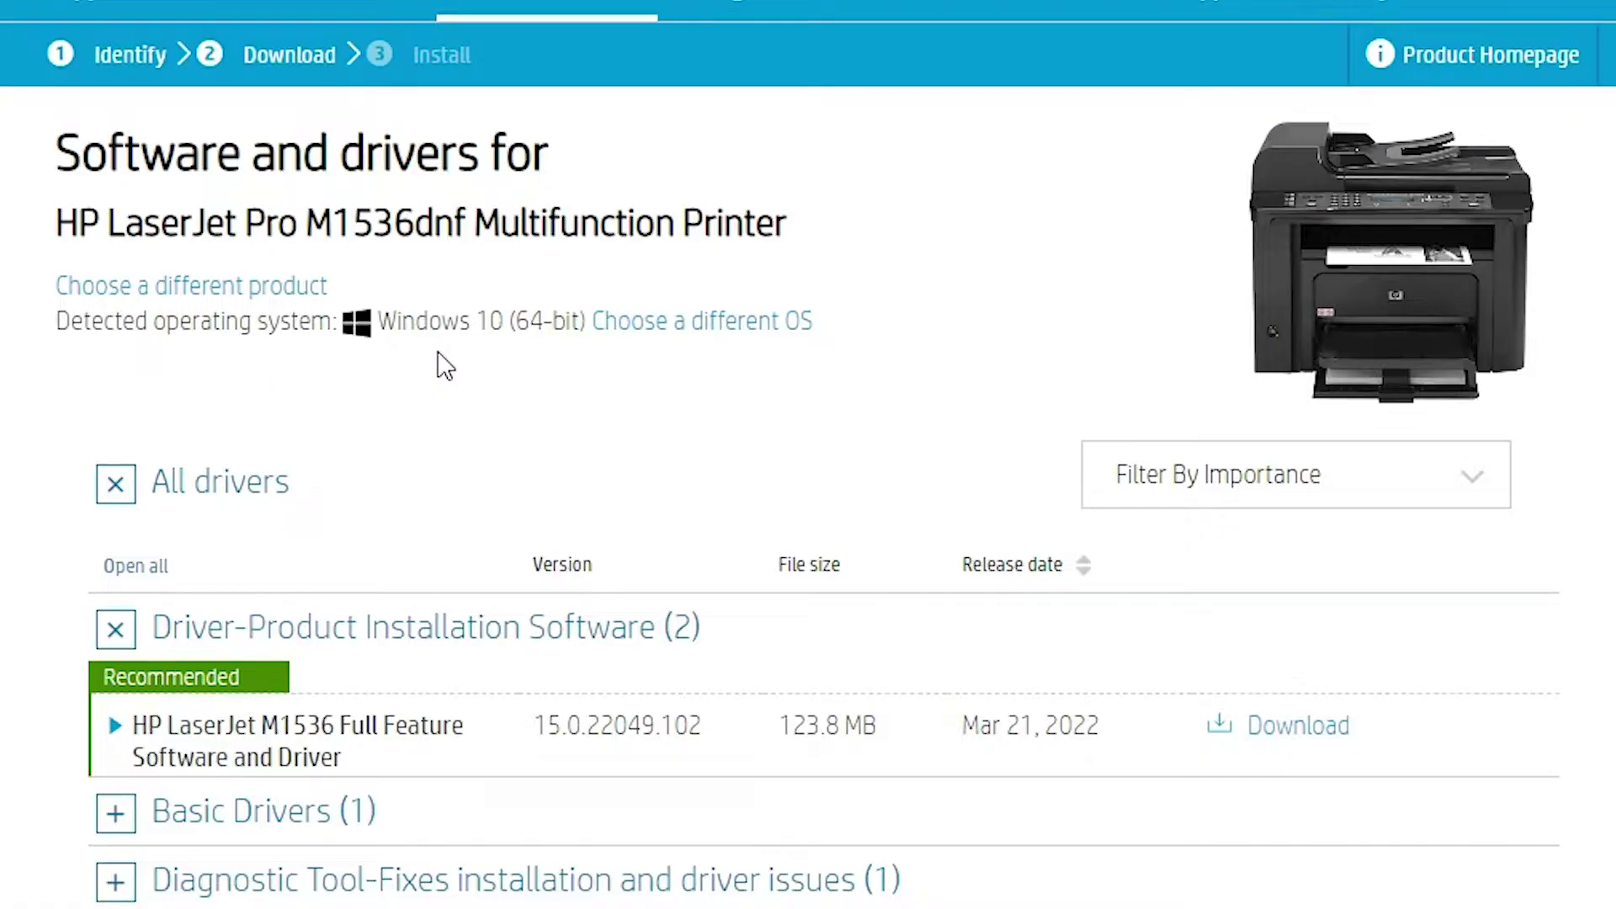
scroll(454, 665, "down", 3)
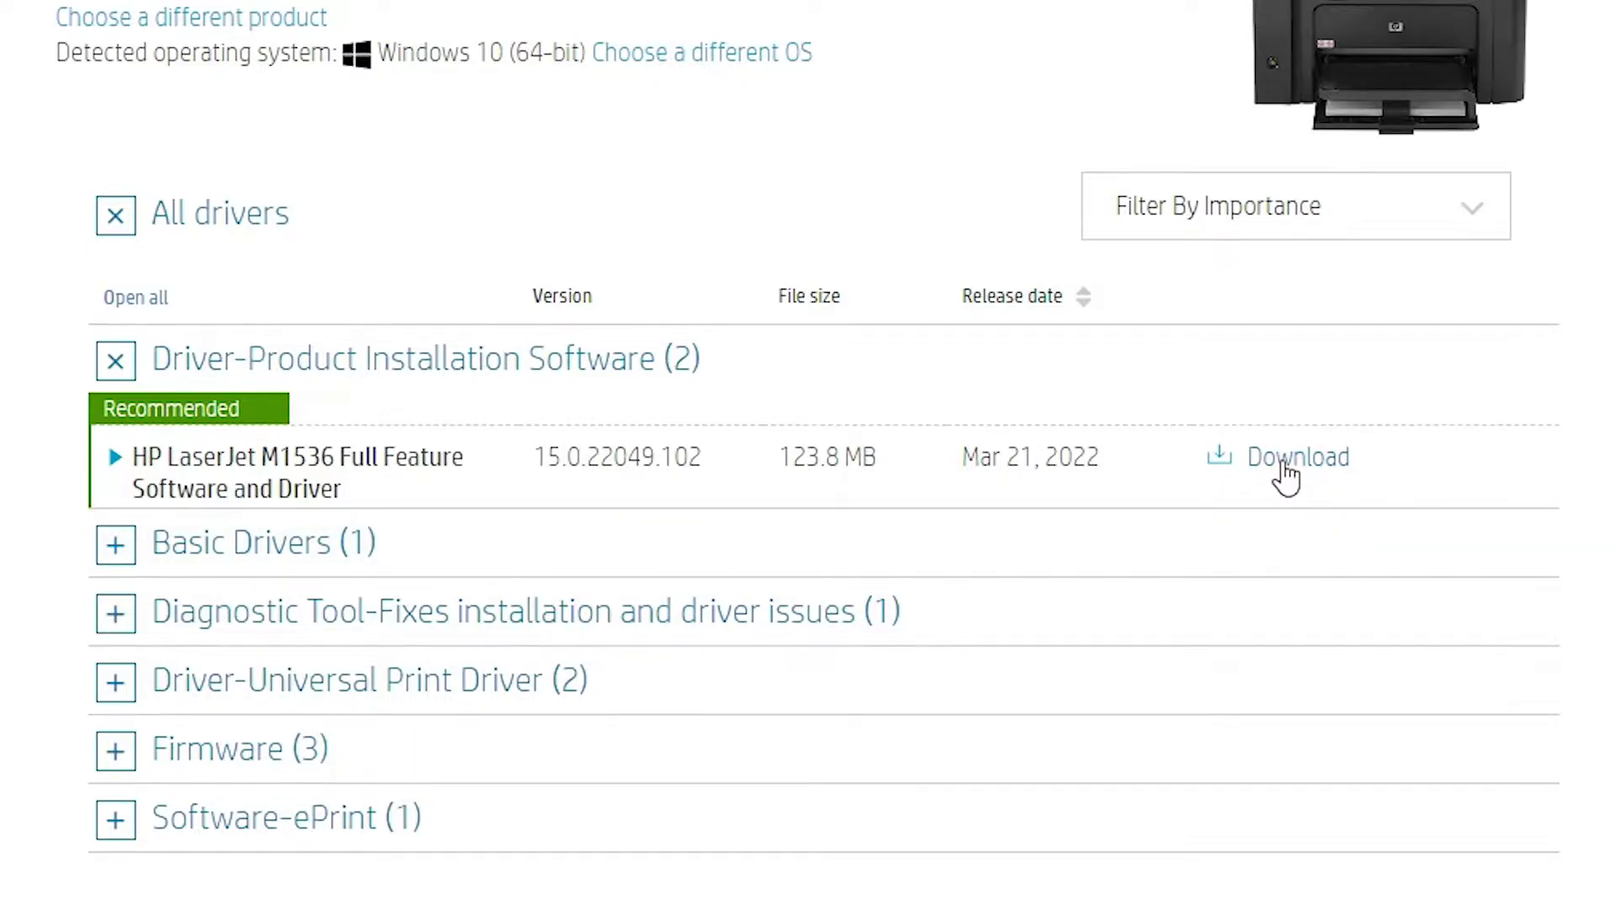
left_click(1286, 477)
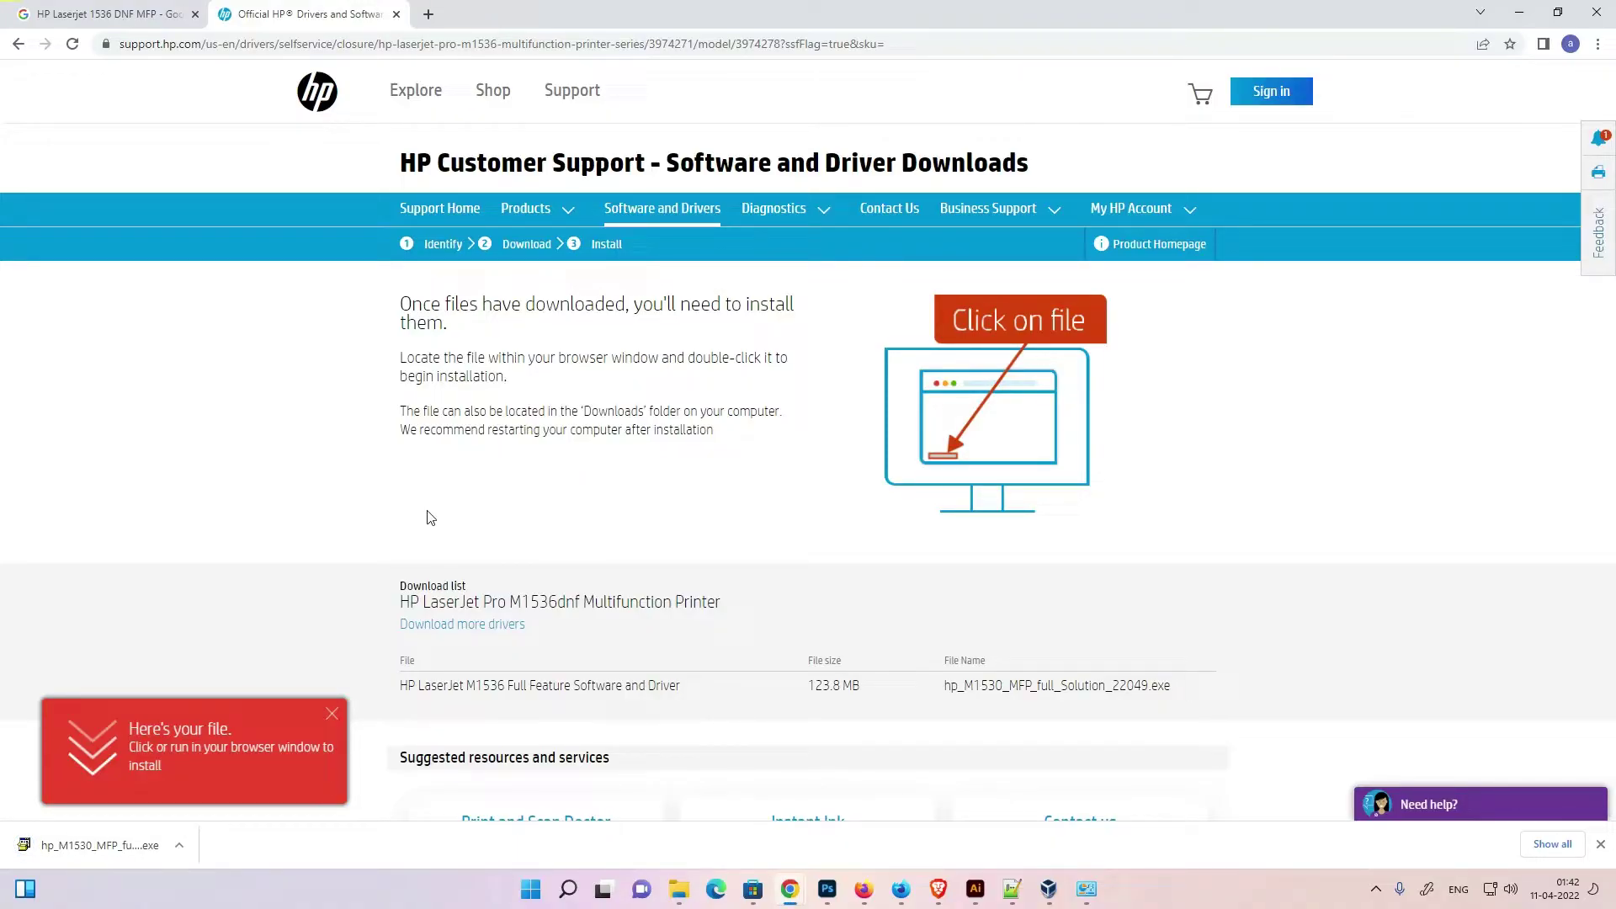
Show the downloaded hp_M1530_MFP_full_Solution_22049.exe in its folder and move it to the desktop.
left_click(1551, 845)
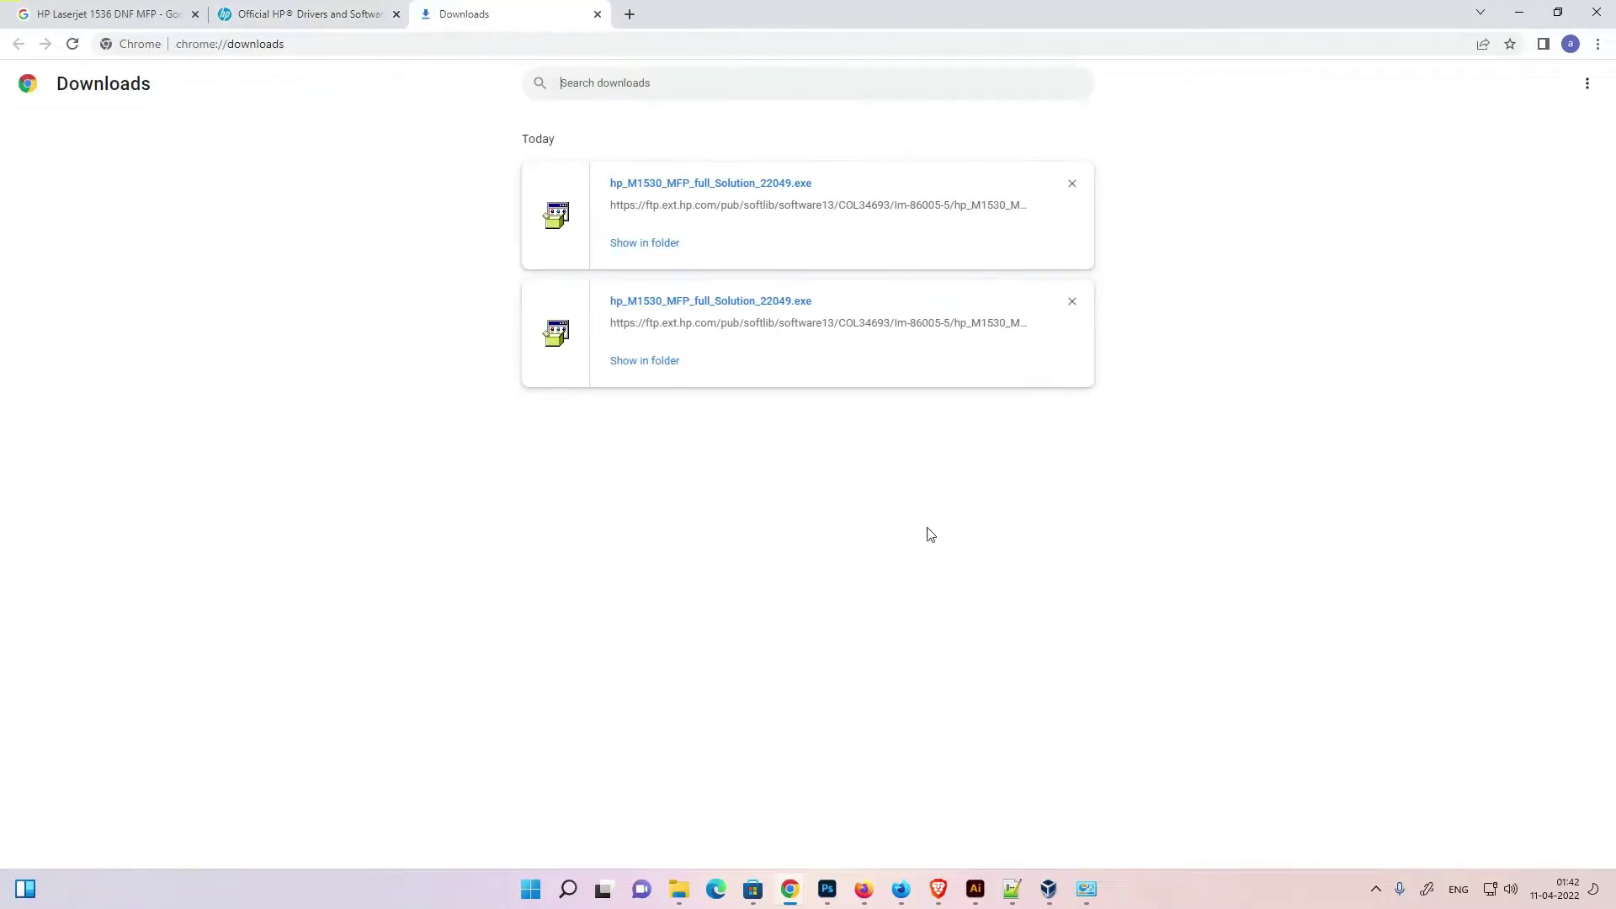
left_click(640, 244)
left_click(1519, 12)
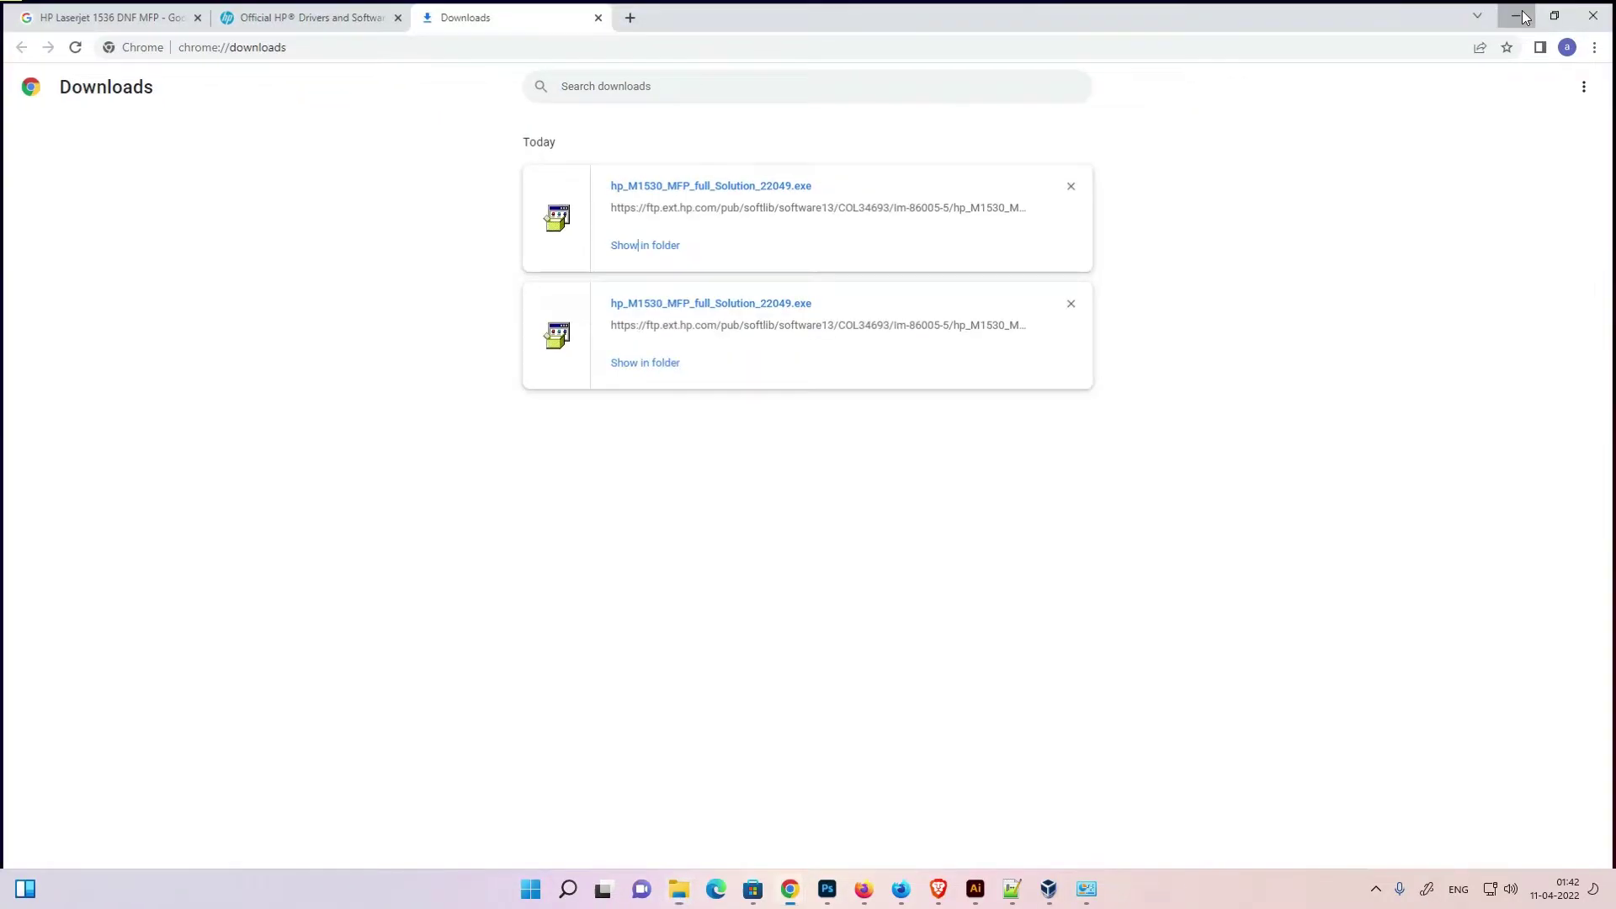
left_click_drag(781, 381, 96, 574)
left_click(1111, 197)
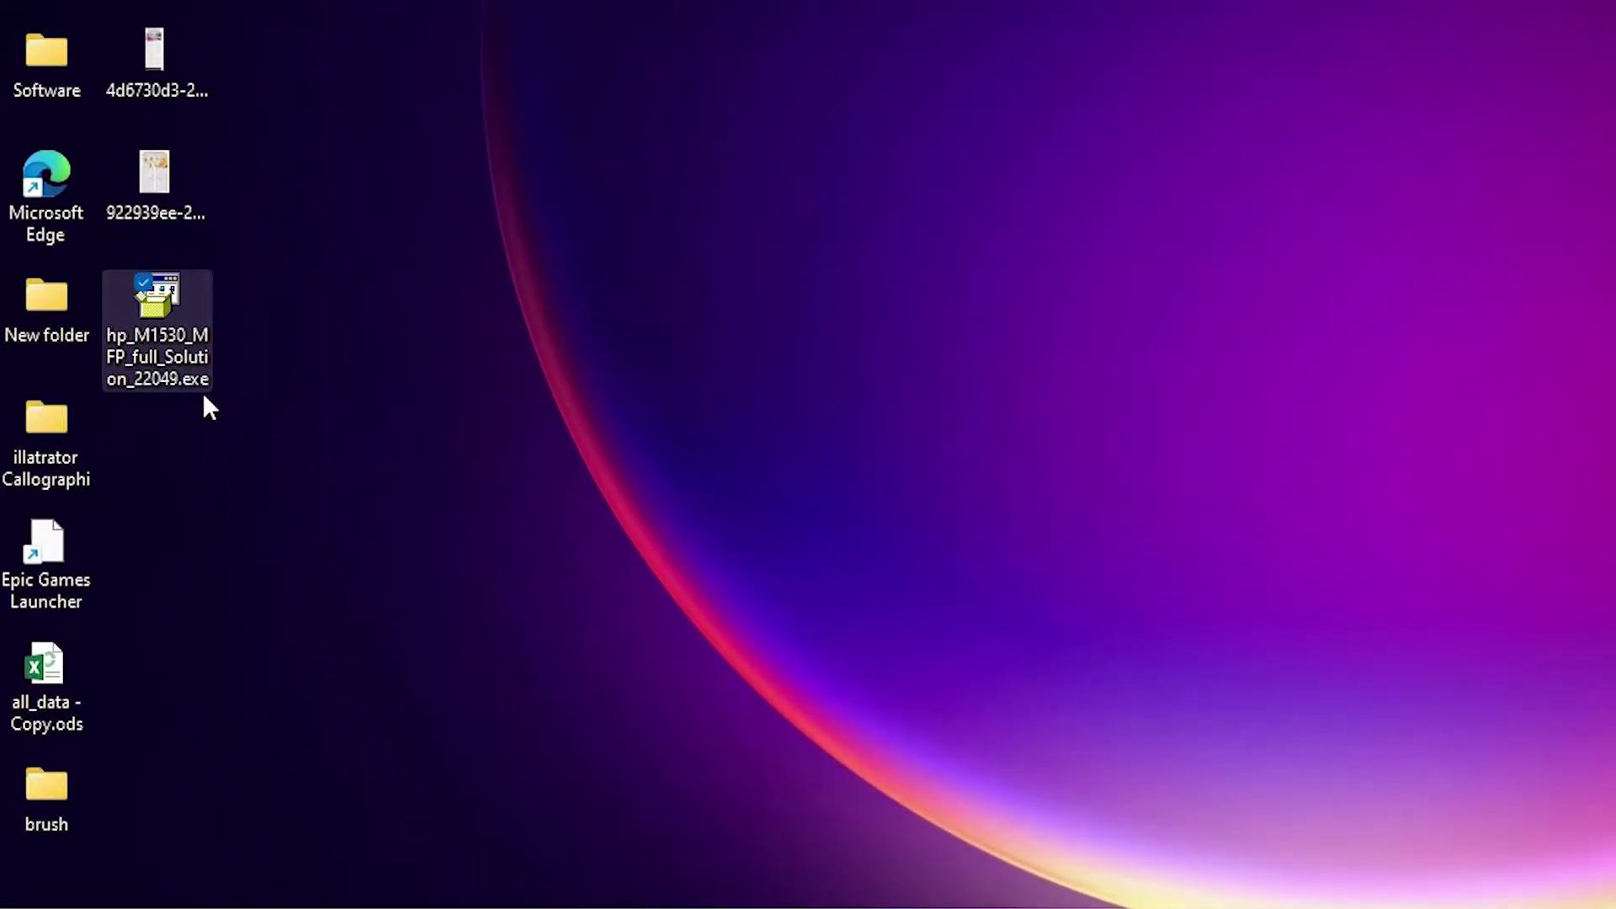
Extract hp_M1530_MFP_full_Solution_22049.exe with WinRAR into the default folder of the same name on the desktop.
right_click(158, 315)
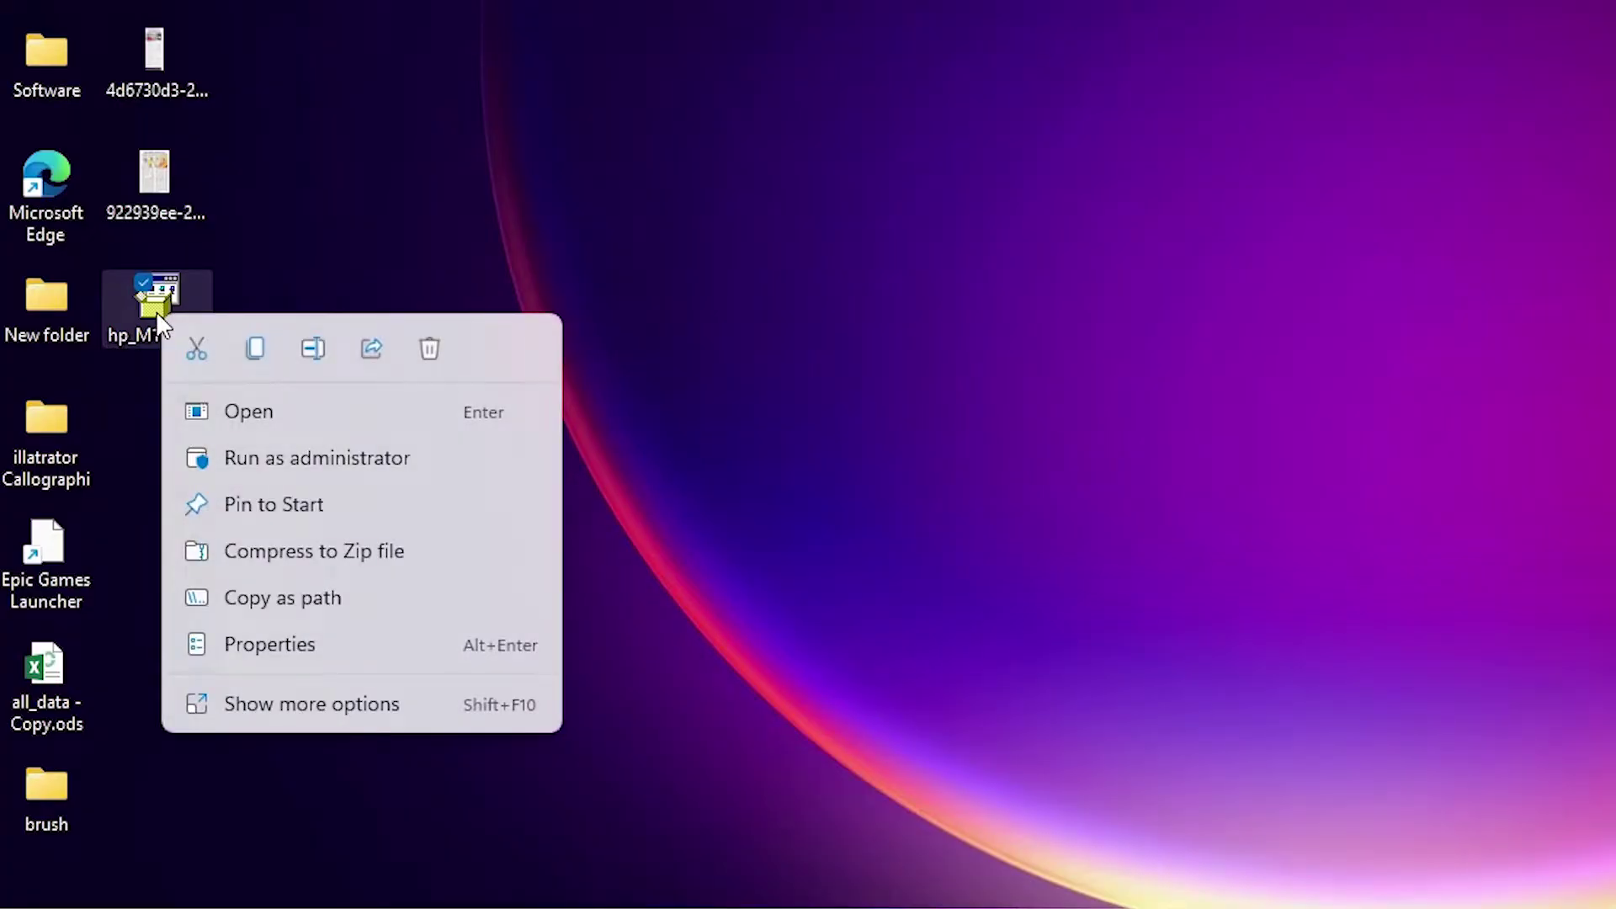
left_click(163, 328)
right_click(151, 301)
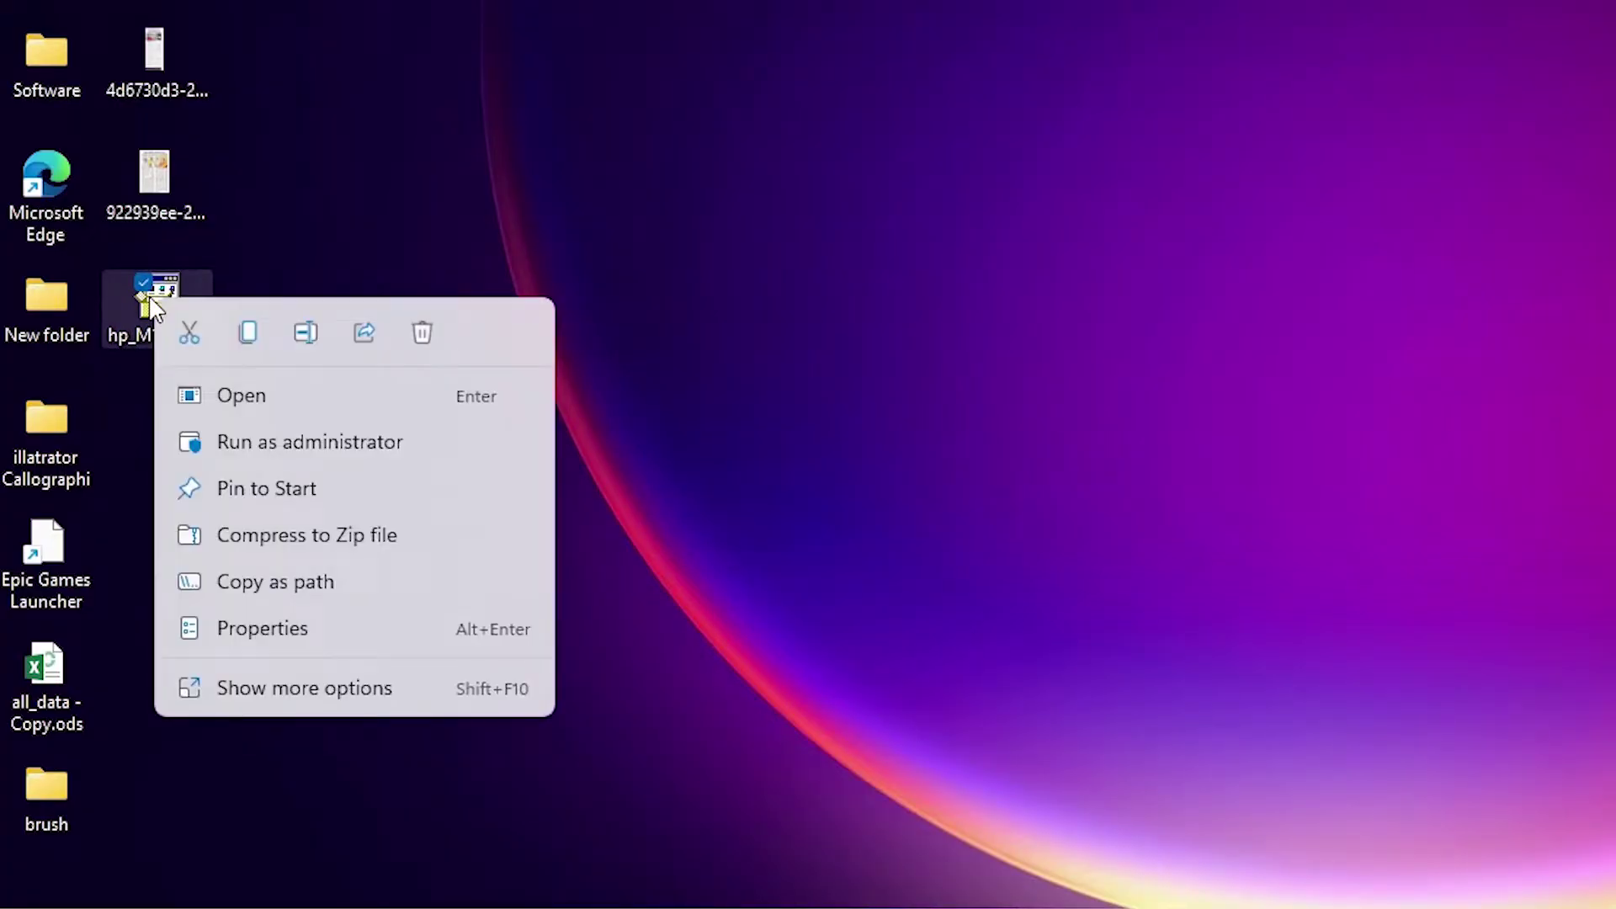
left_click(299, 690)
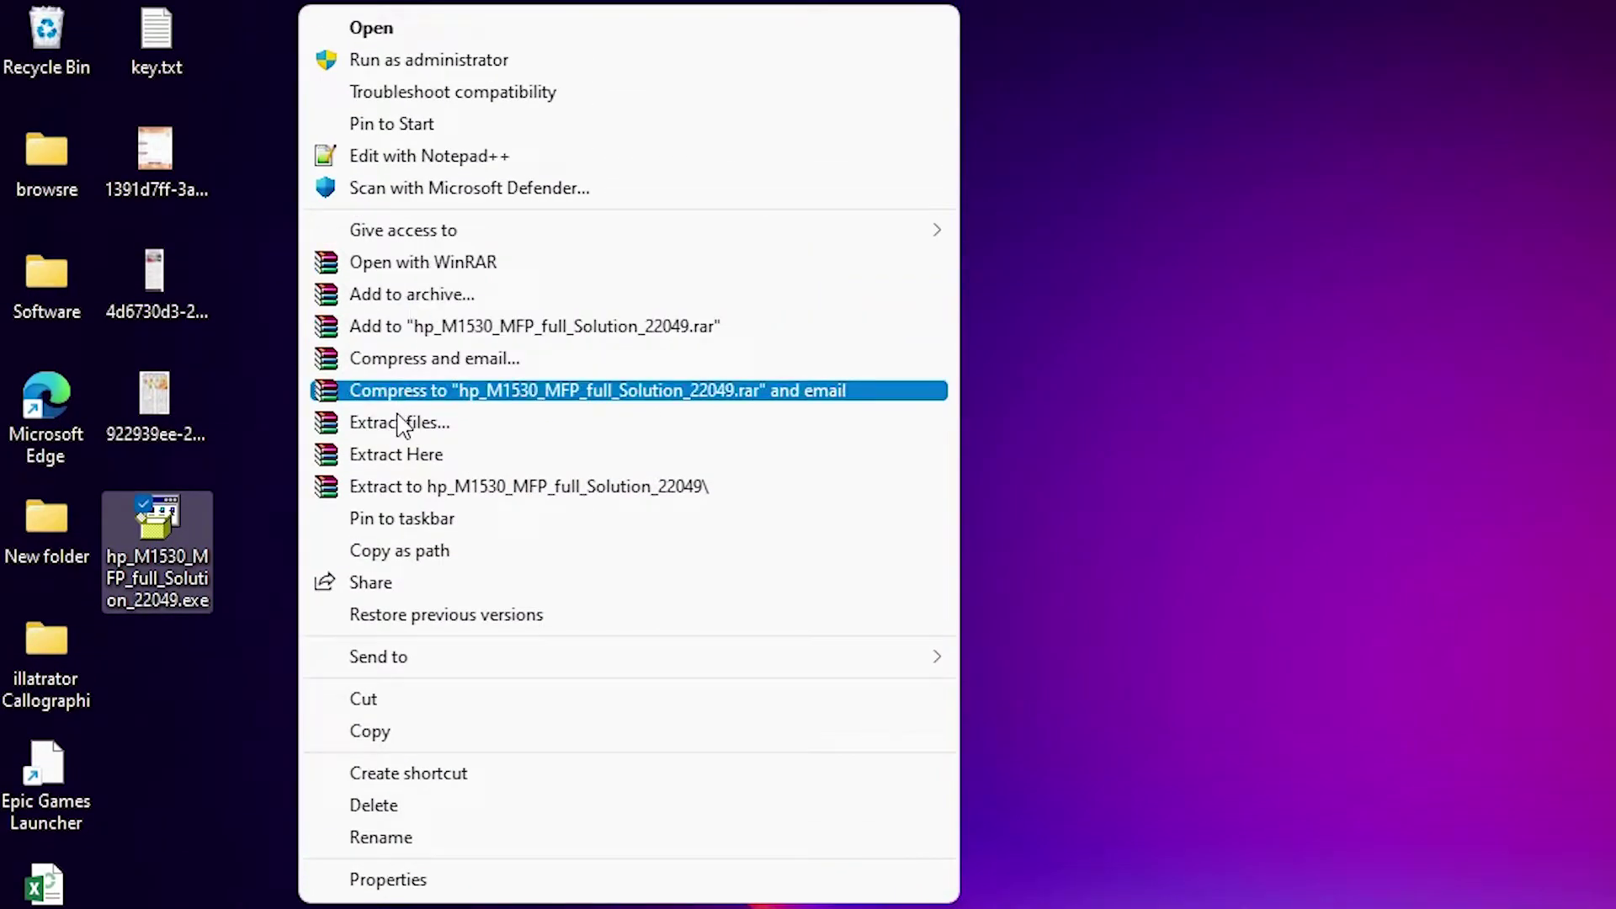
left_click(402, 425)
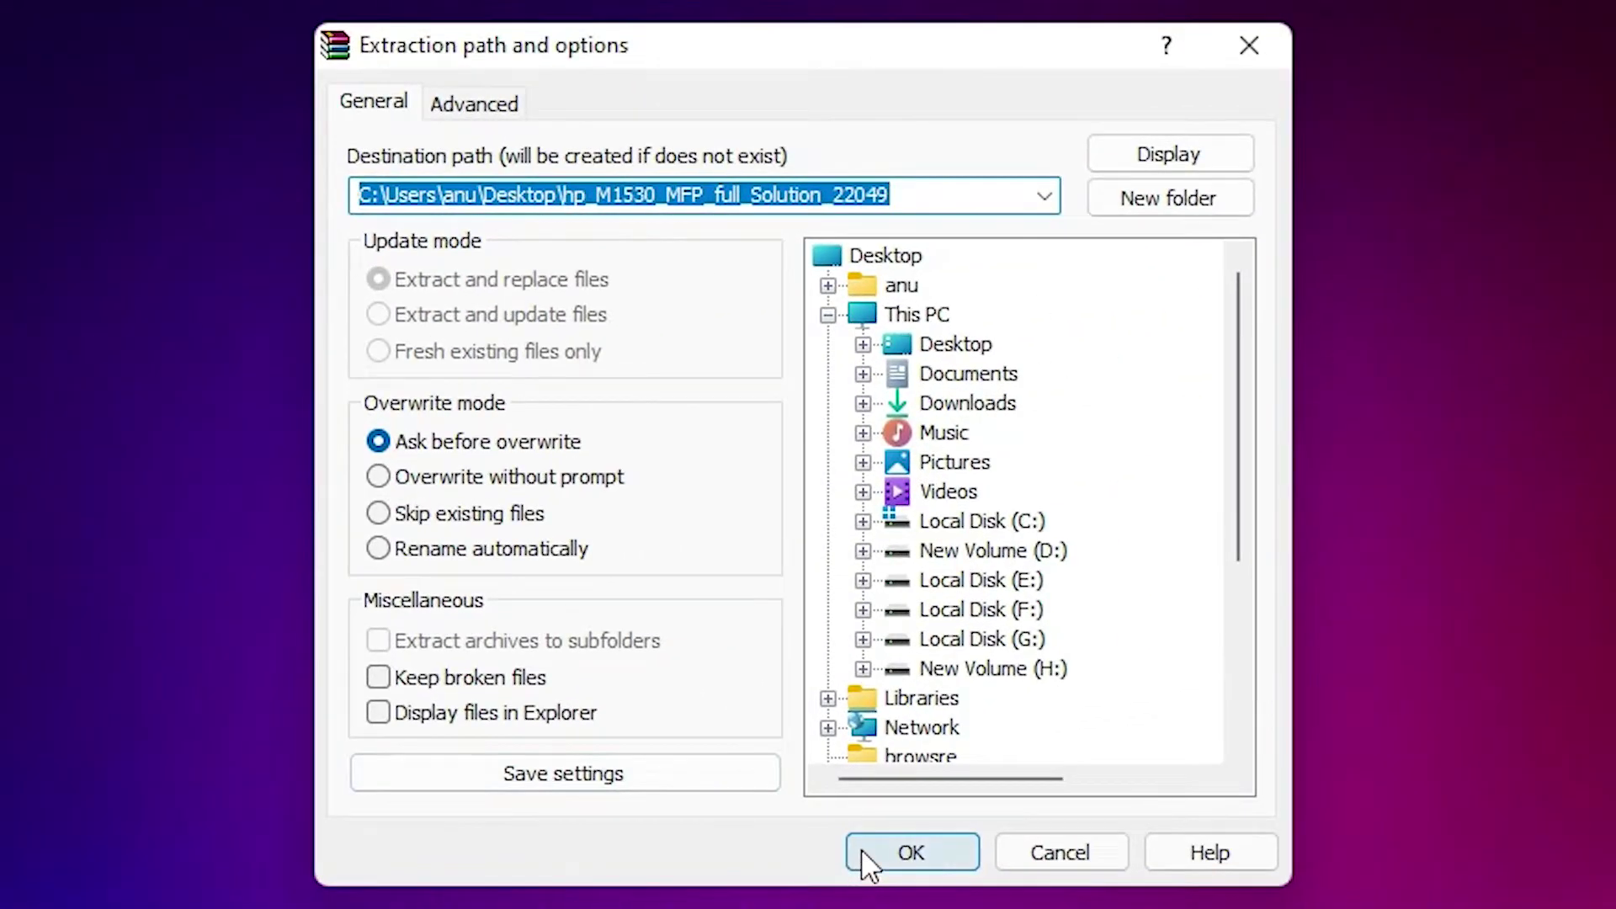
left_click(1446, 694)
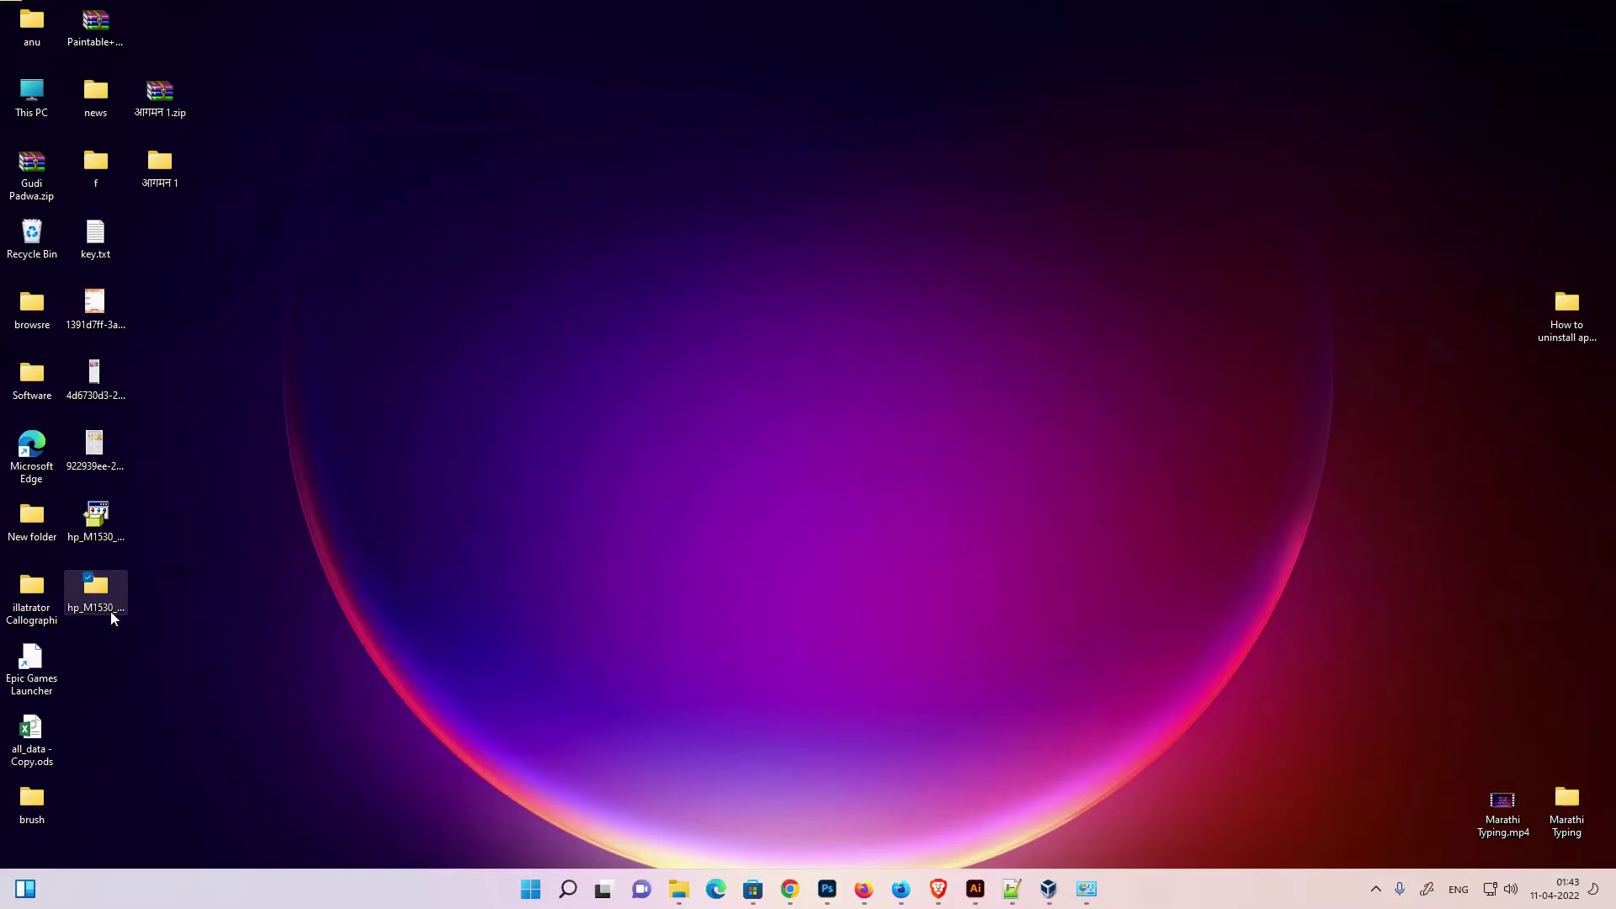
Look through the files in the extracted hp_M1530_MFP_full_Solution_22049 folder, then close it.
double_click(110, 611)
scroll(856, 609, "down", 12)
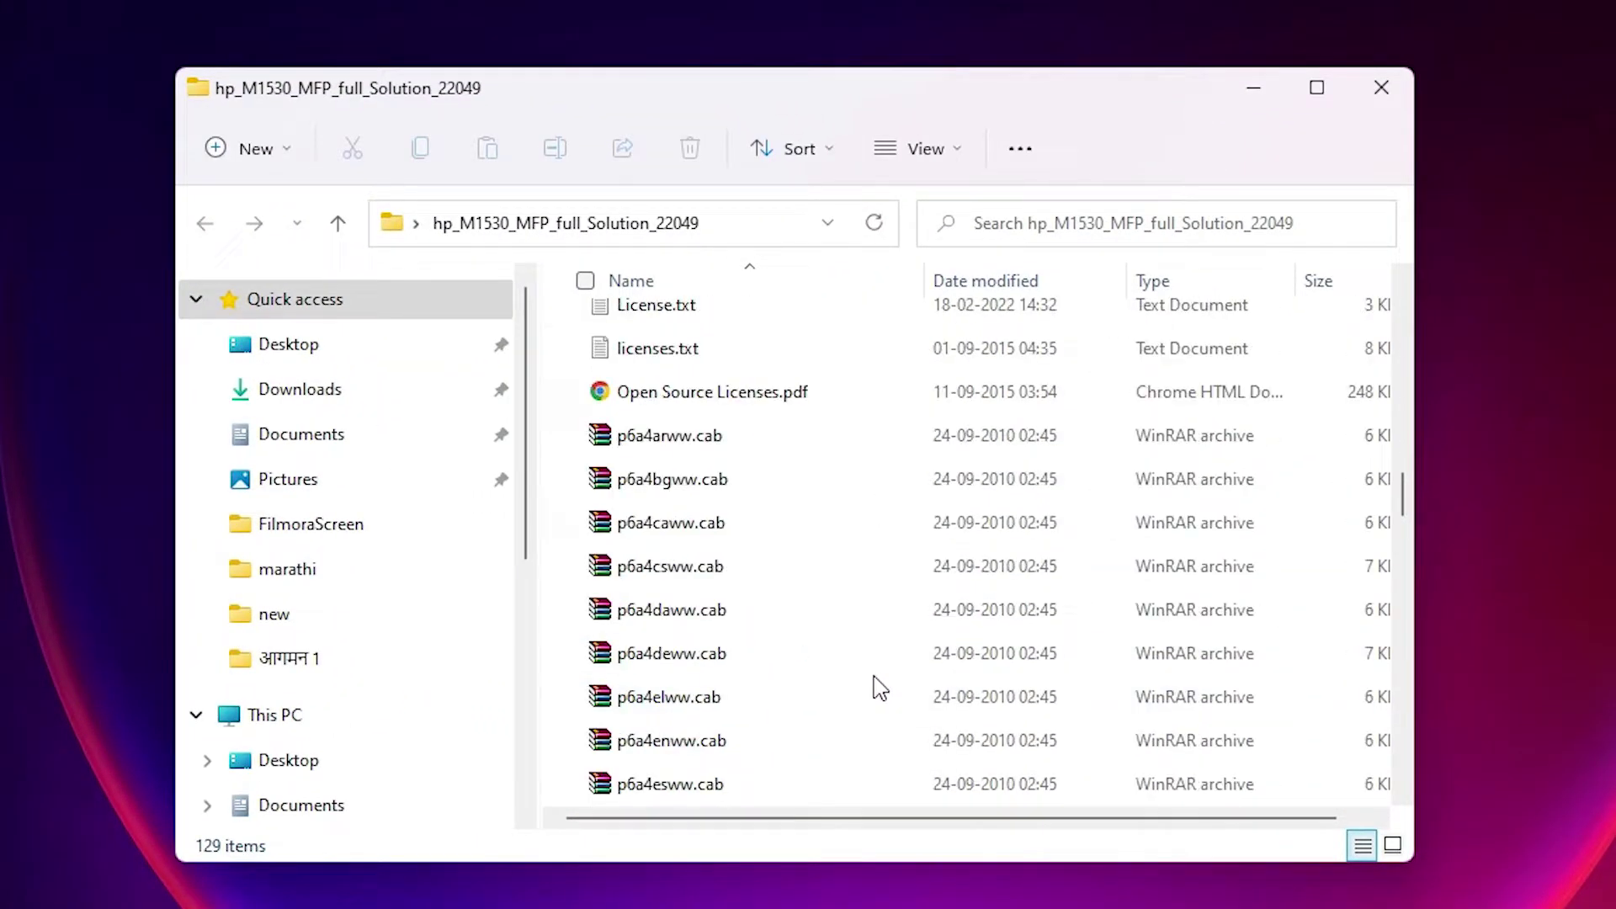
scroll(880, 685, "down", 1)
left_click(1381, 88)
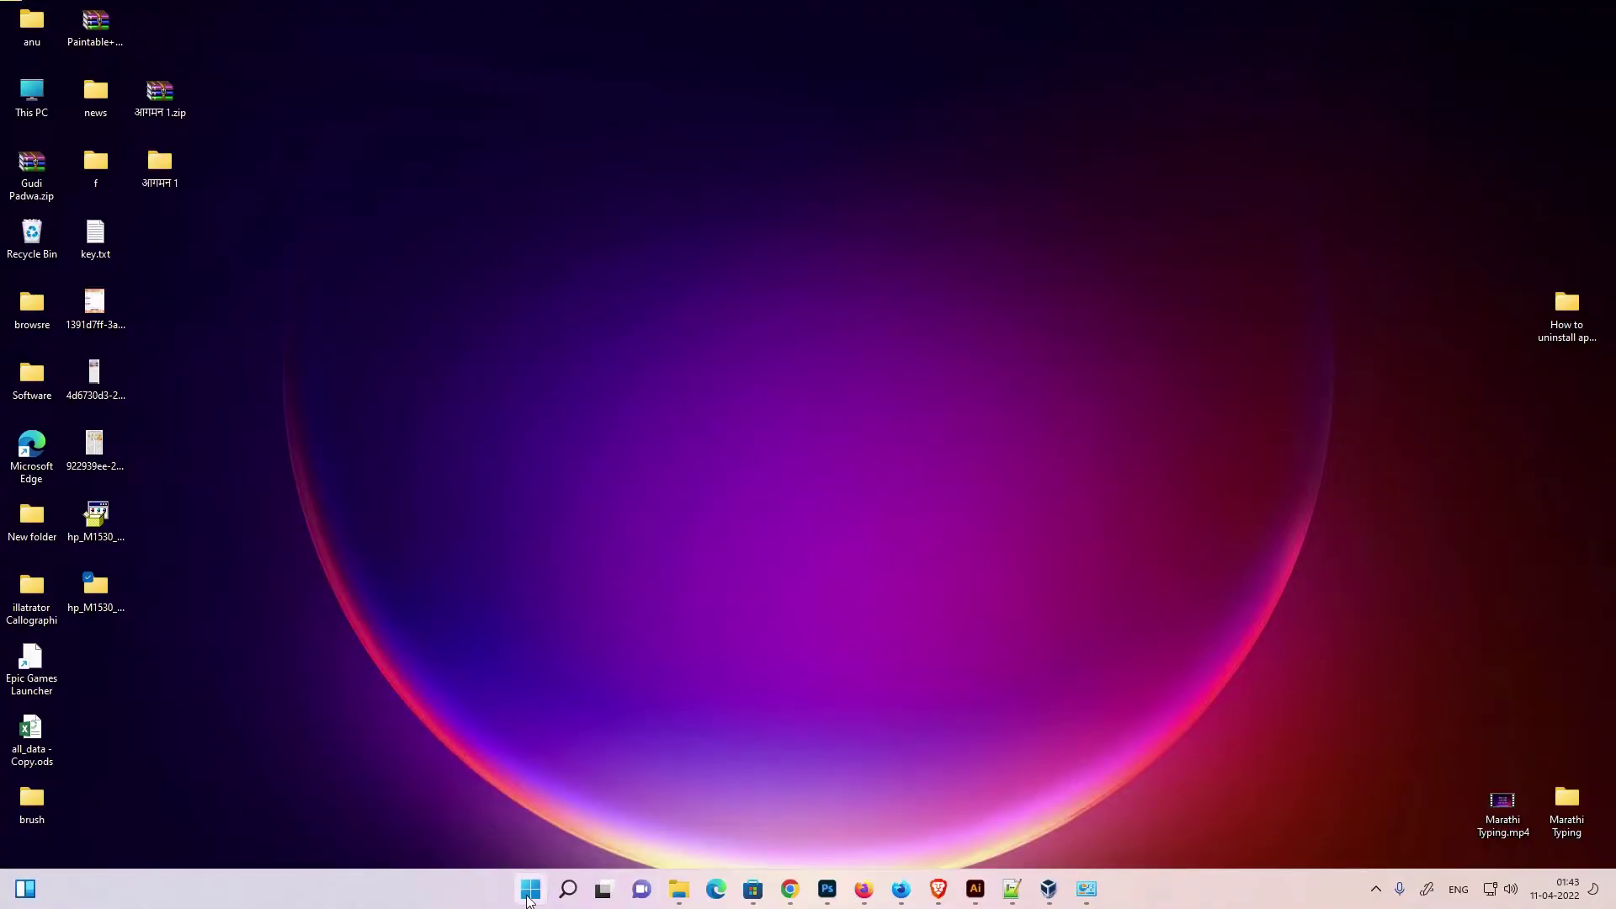
Find and open Control Panel through the Windows search, and go to Devices and Printers.
left_click(519, 899)
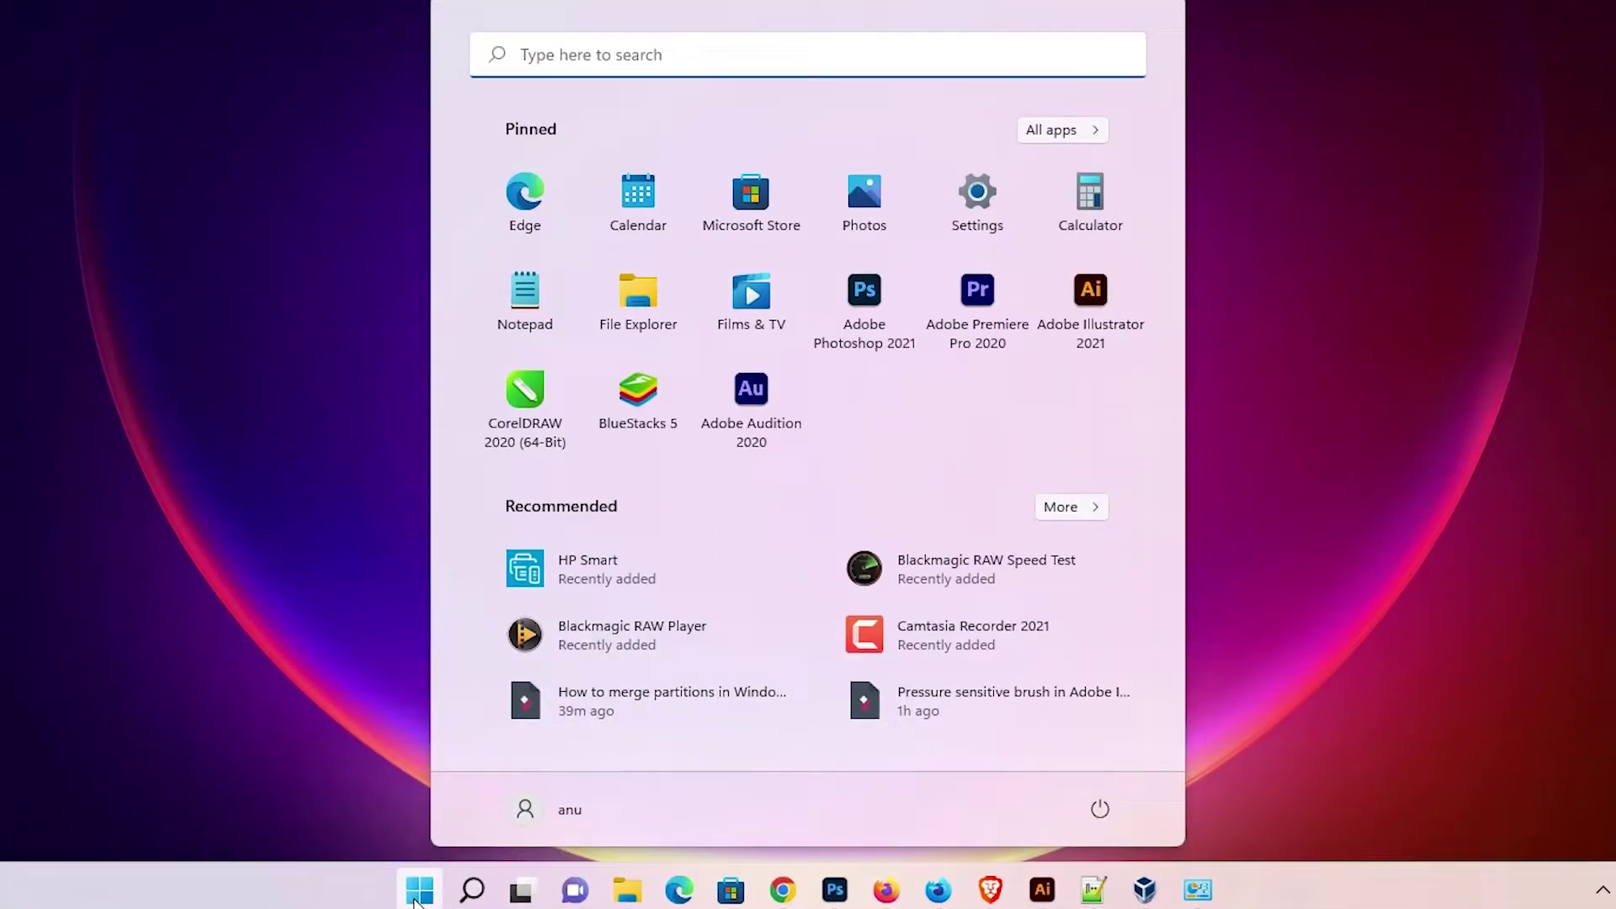
type("co")
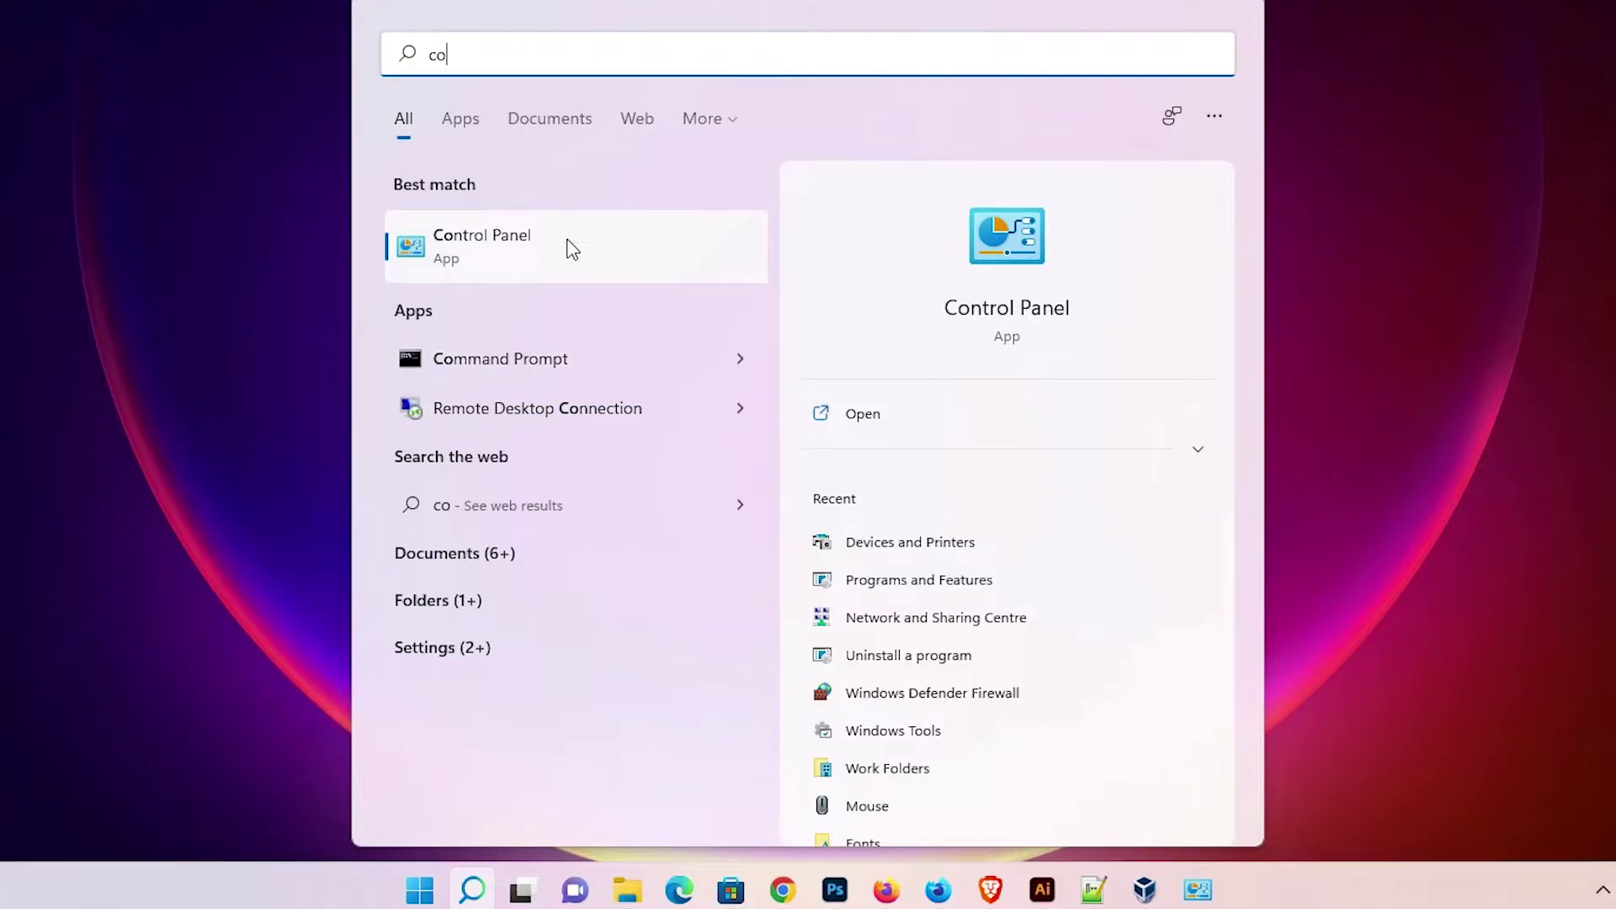
left_click(571, 249)
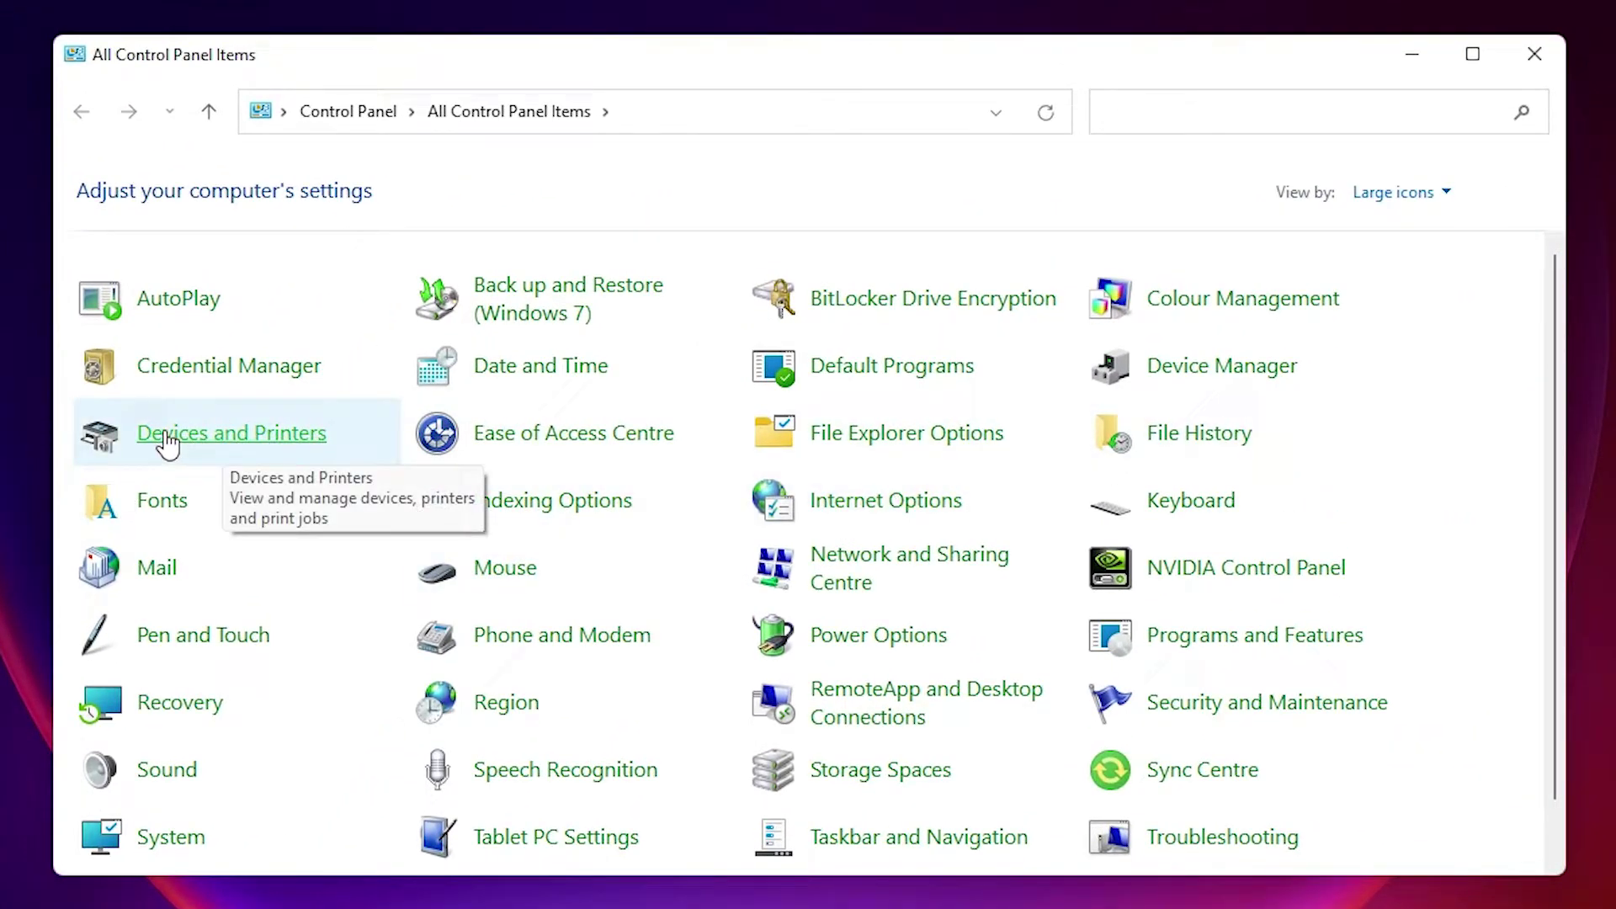
left_click(281, 439)
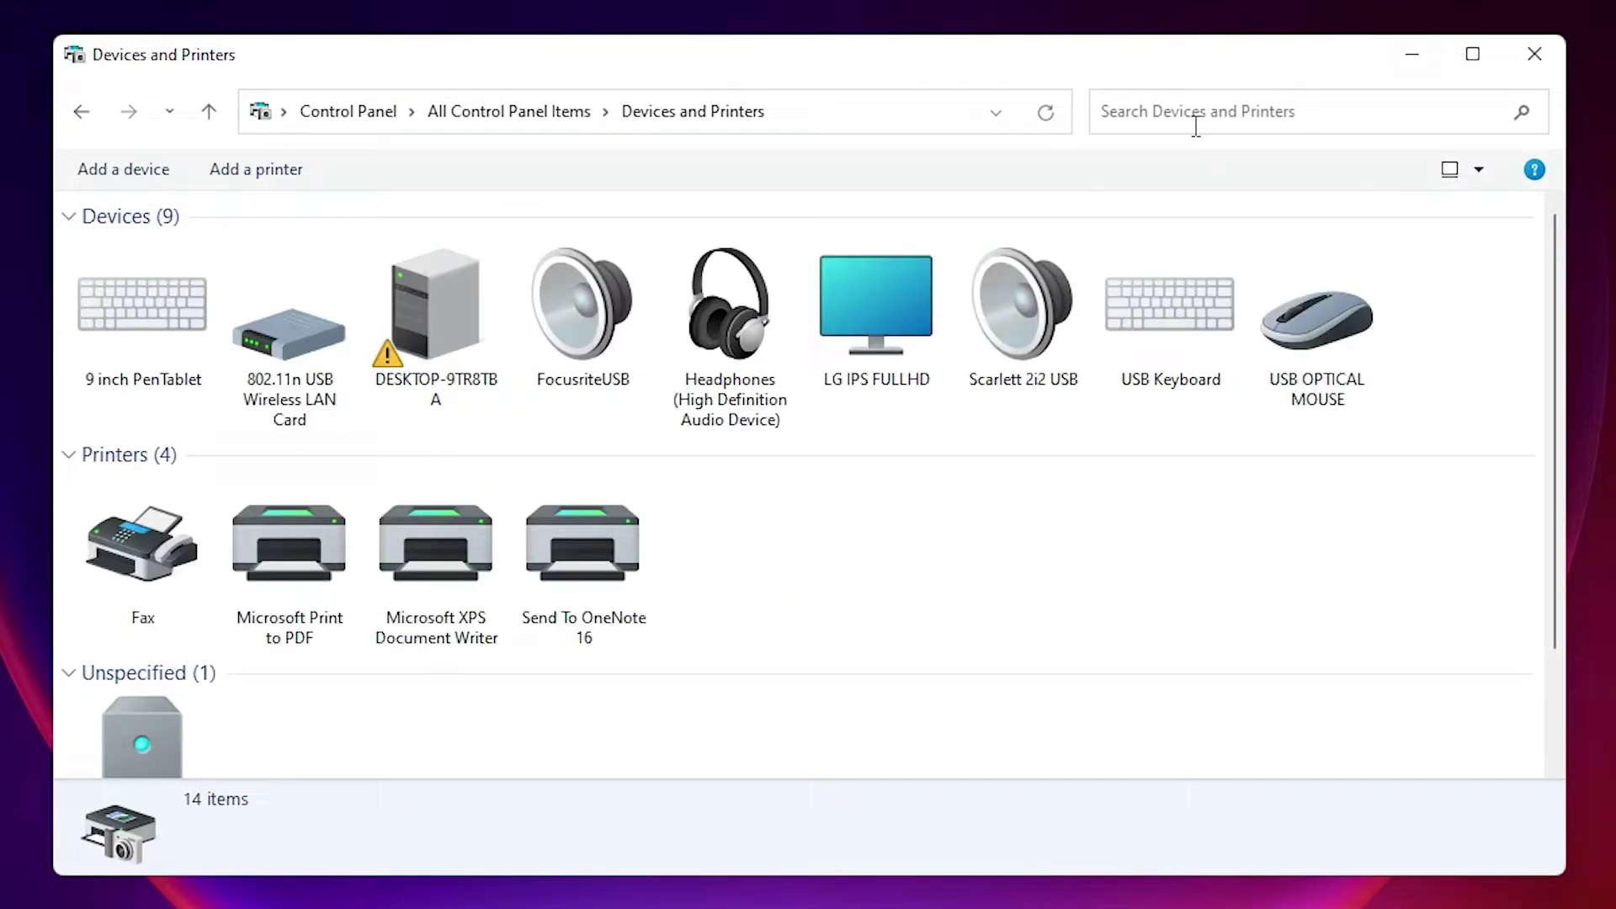
Start adding an unlisted printer, choosing to add a local or network printer with manual settings.
left_click(271, 174)
left_click(1412, 55)
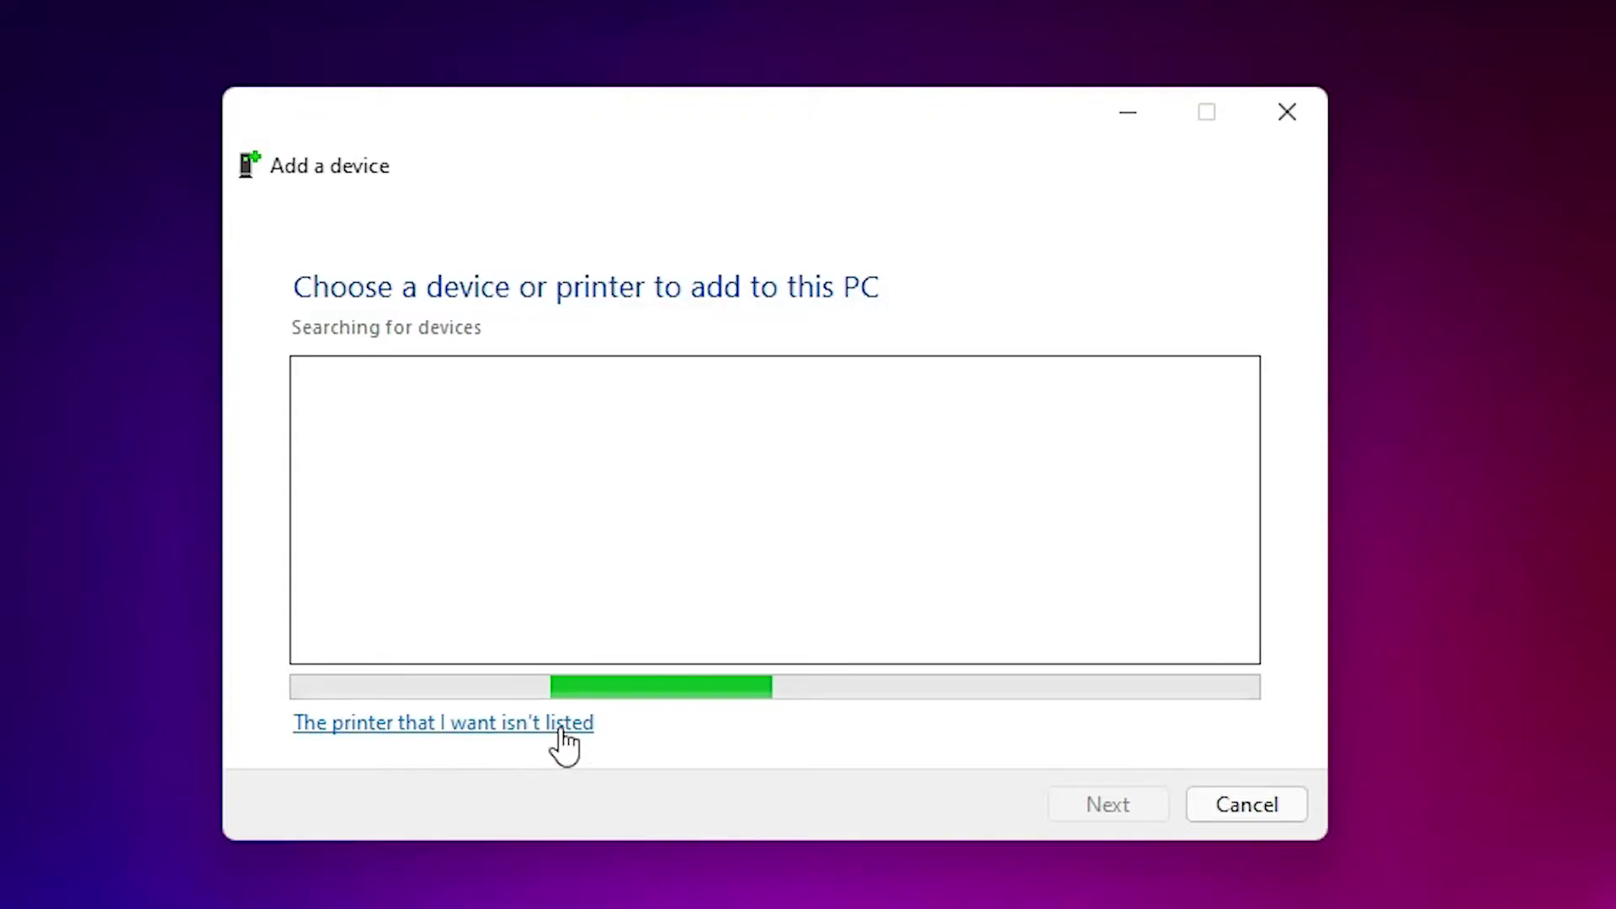
left_click(459, 730)
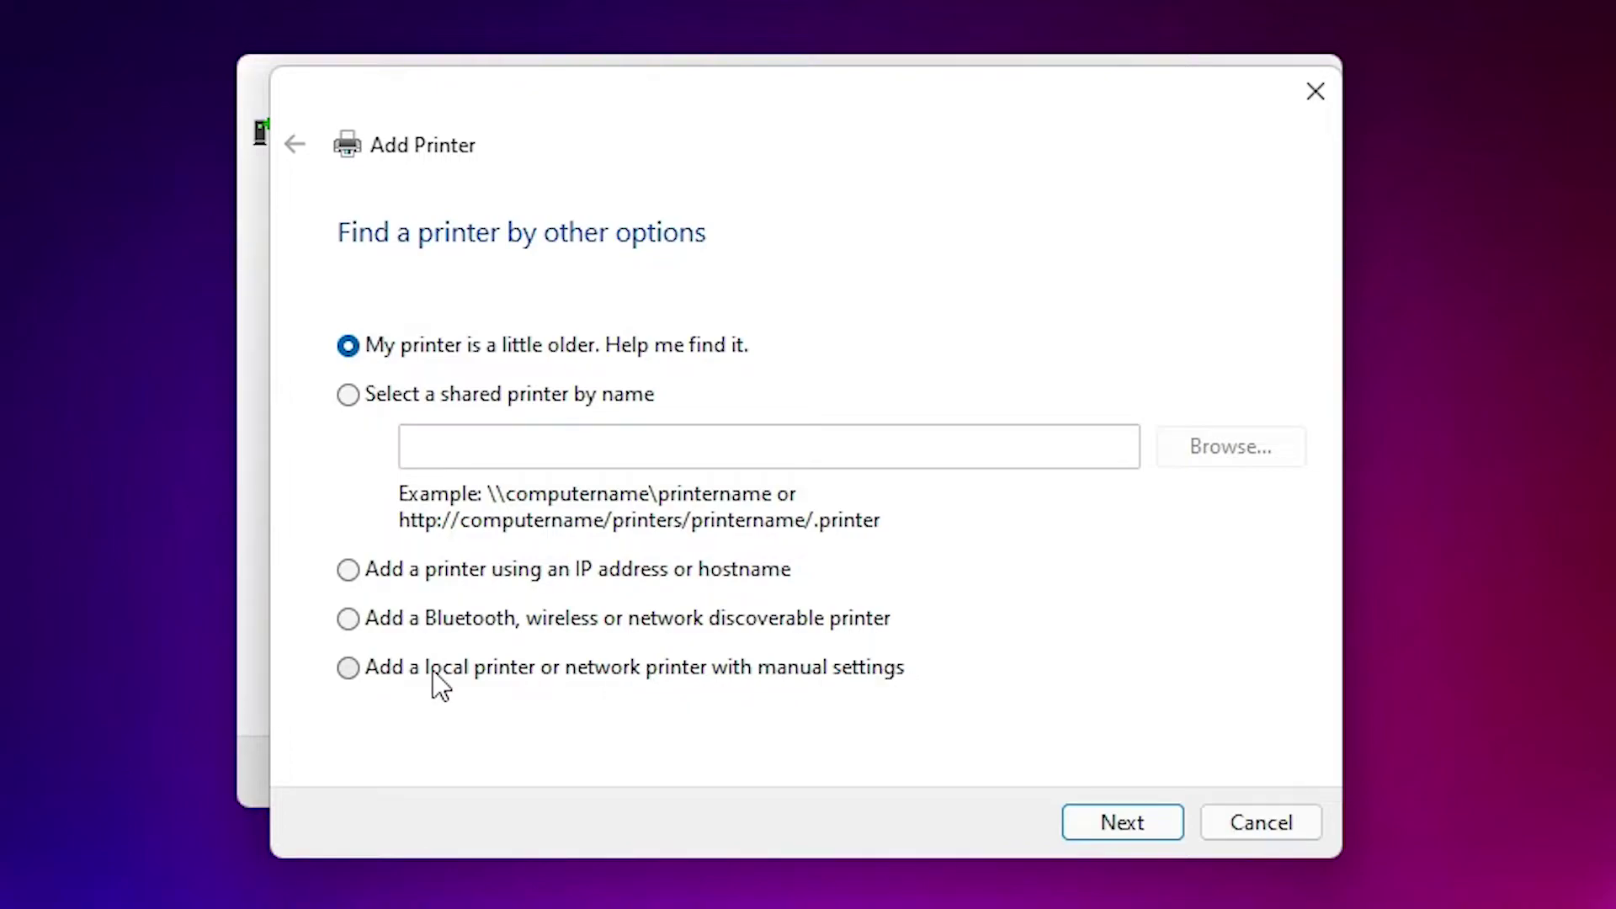
left_click(1094, 823)
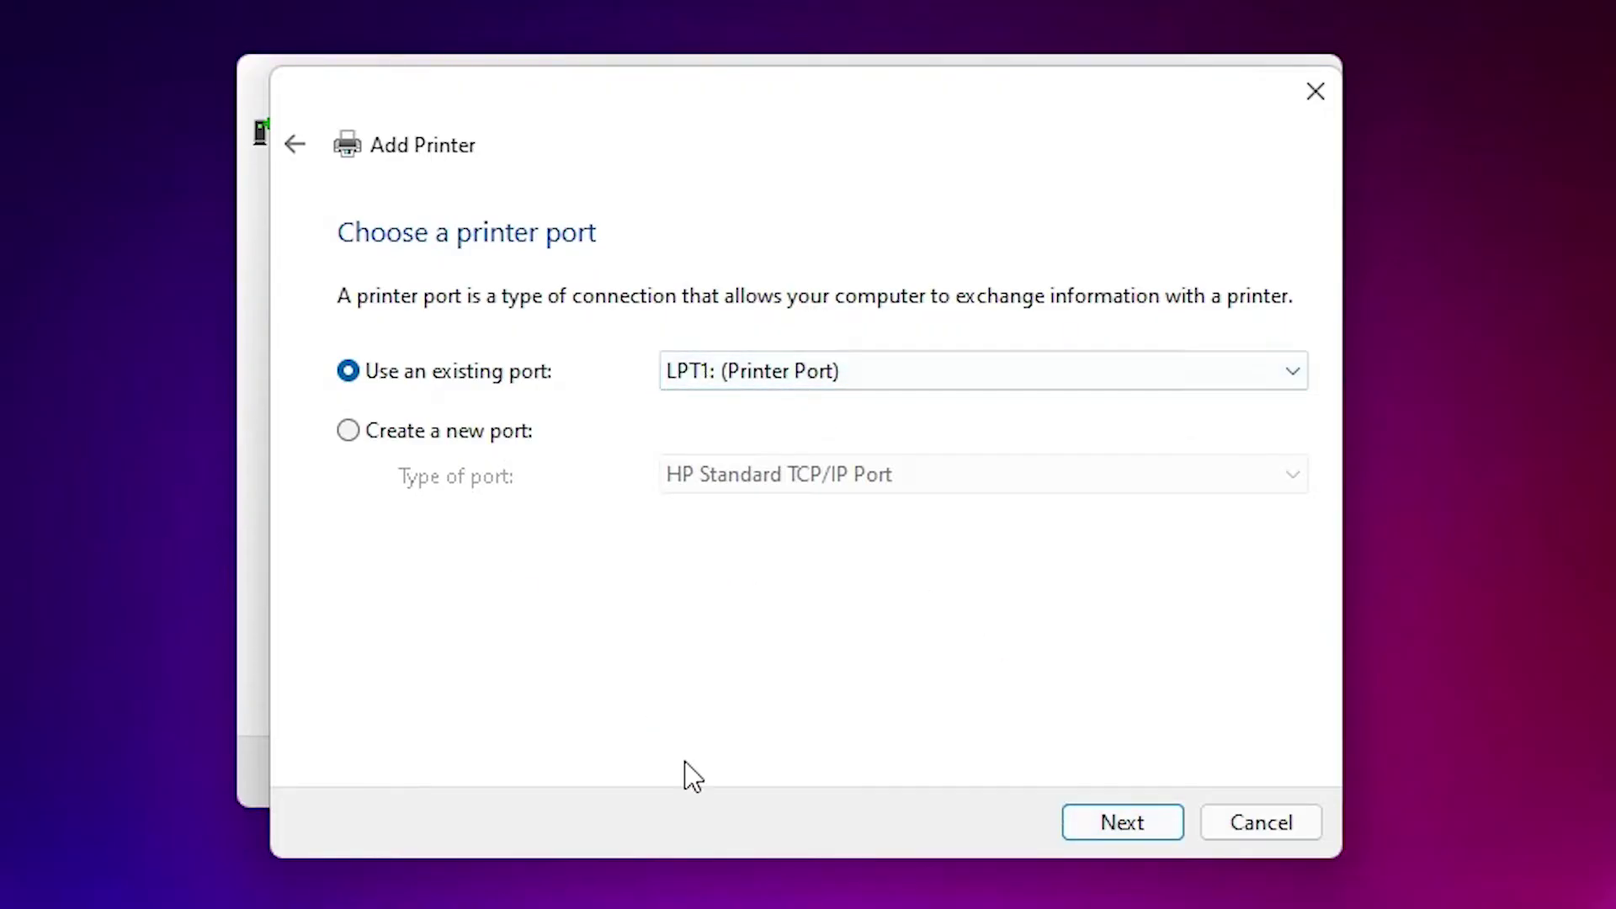
Use the existing port USB001 (Virtual printer port for USB) for the new printer and continue to the driver selection.
left_click(830, 359)
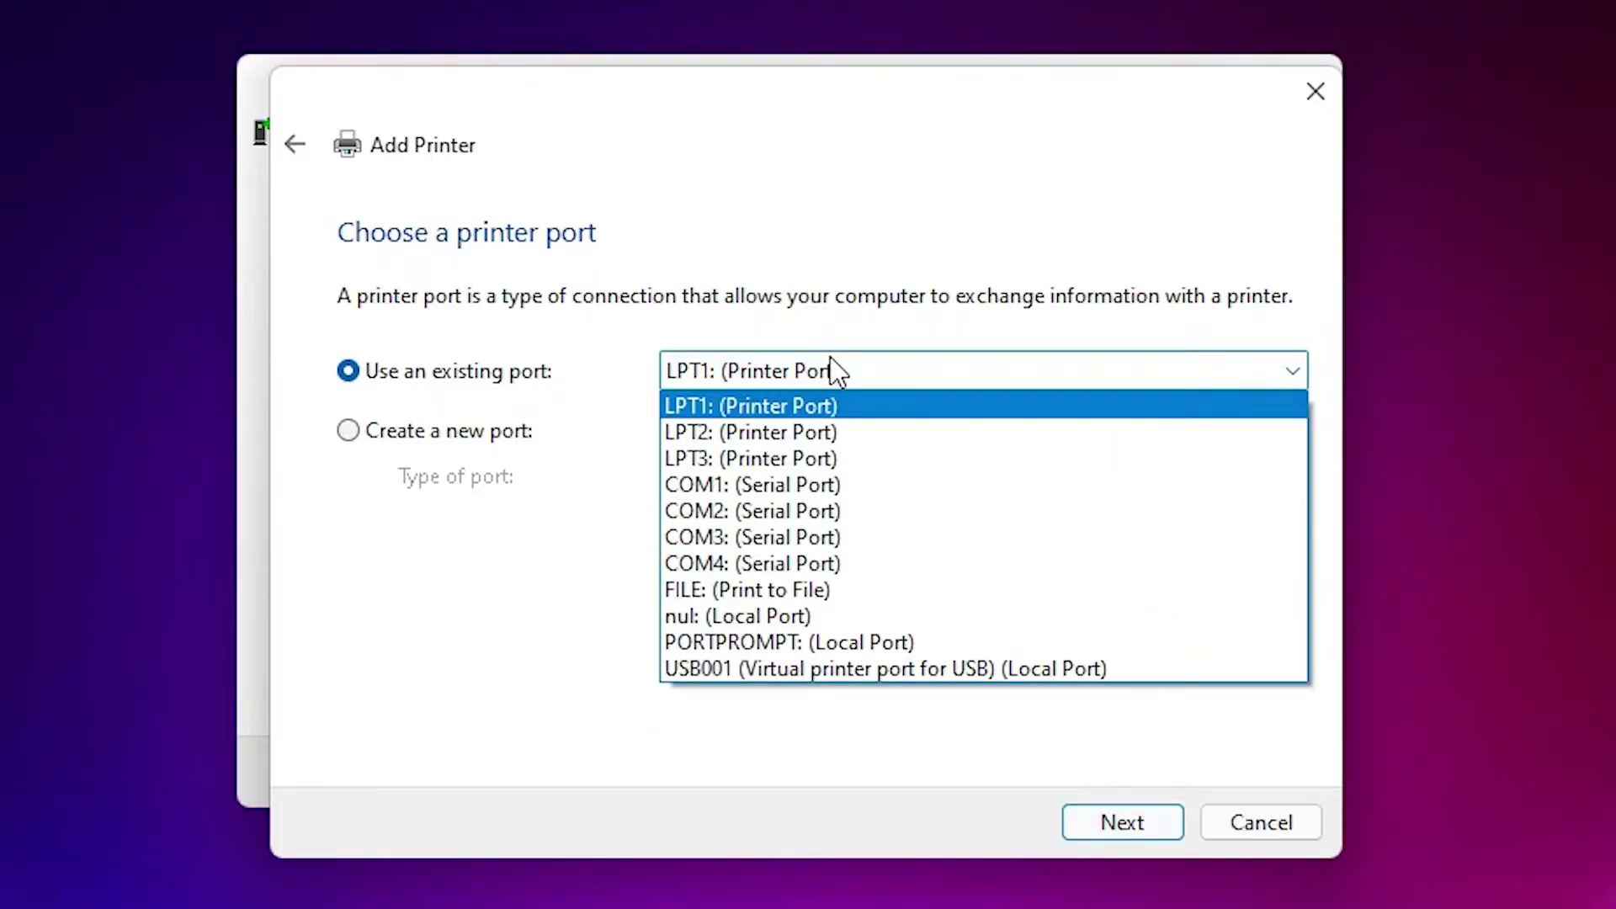
left_click(760, 671)
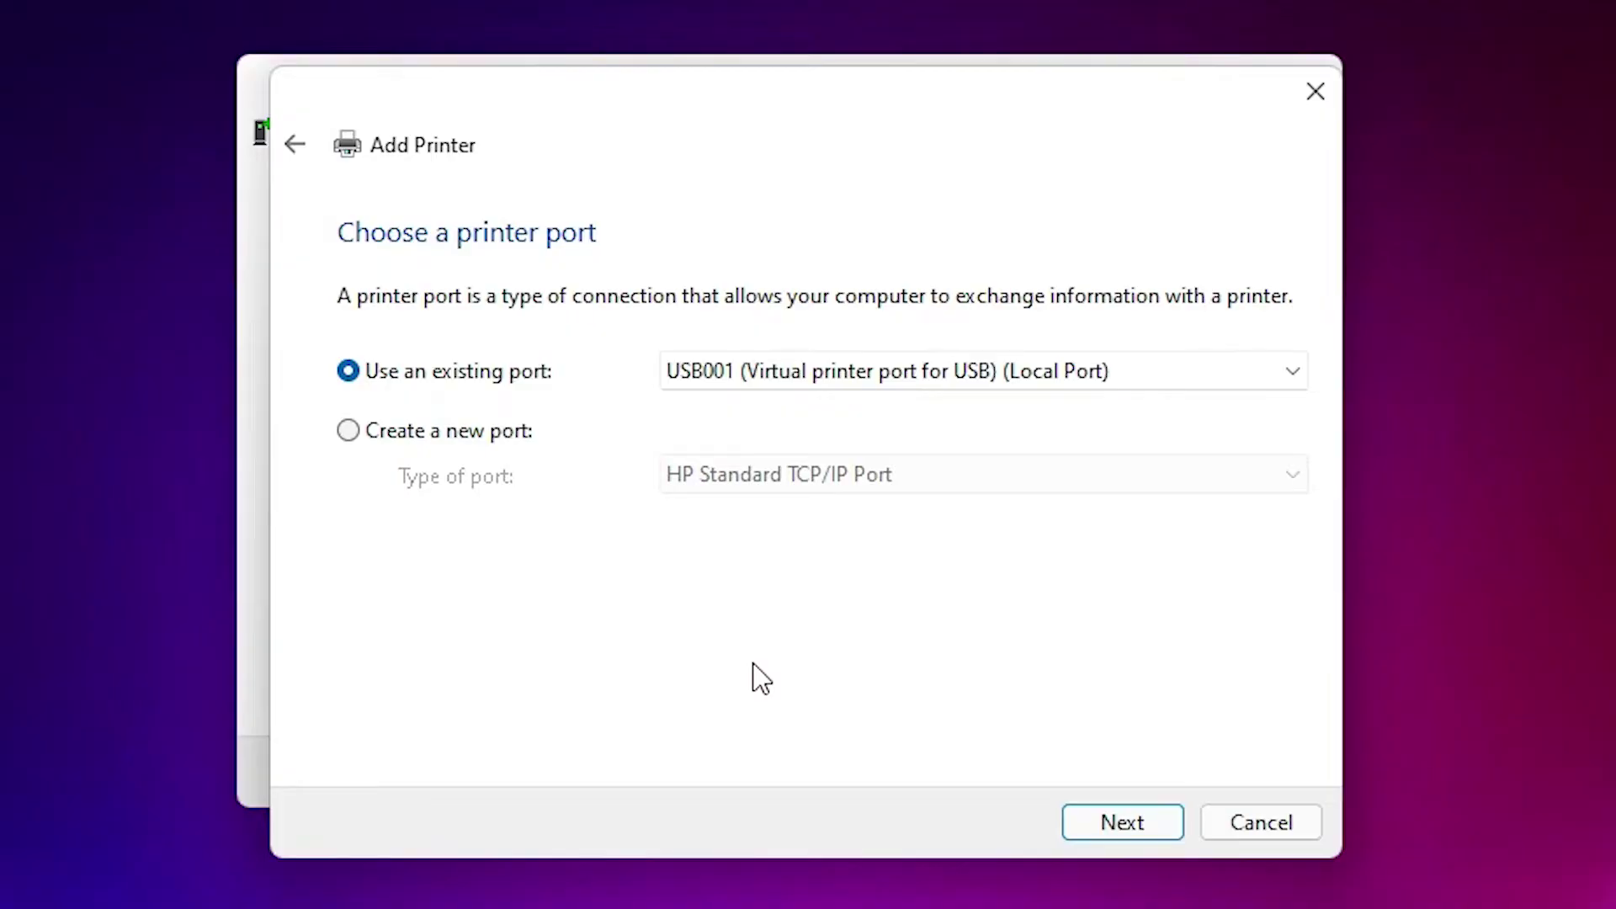
left_click(1155, 822)
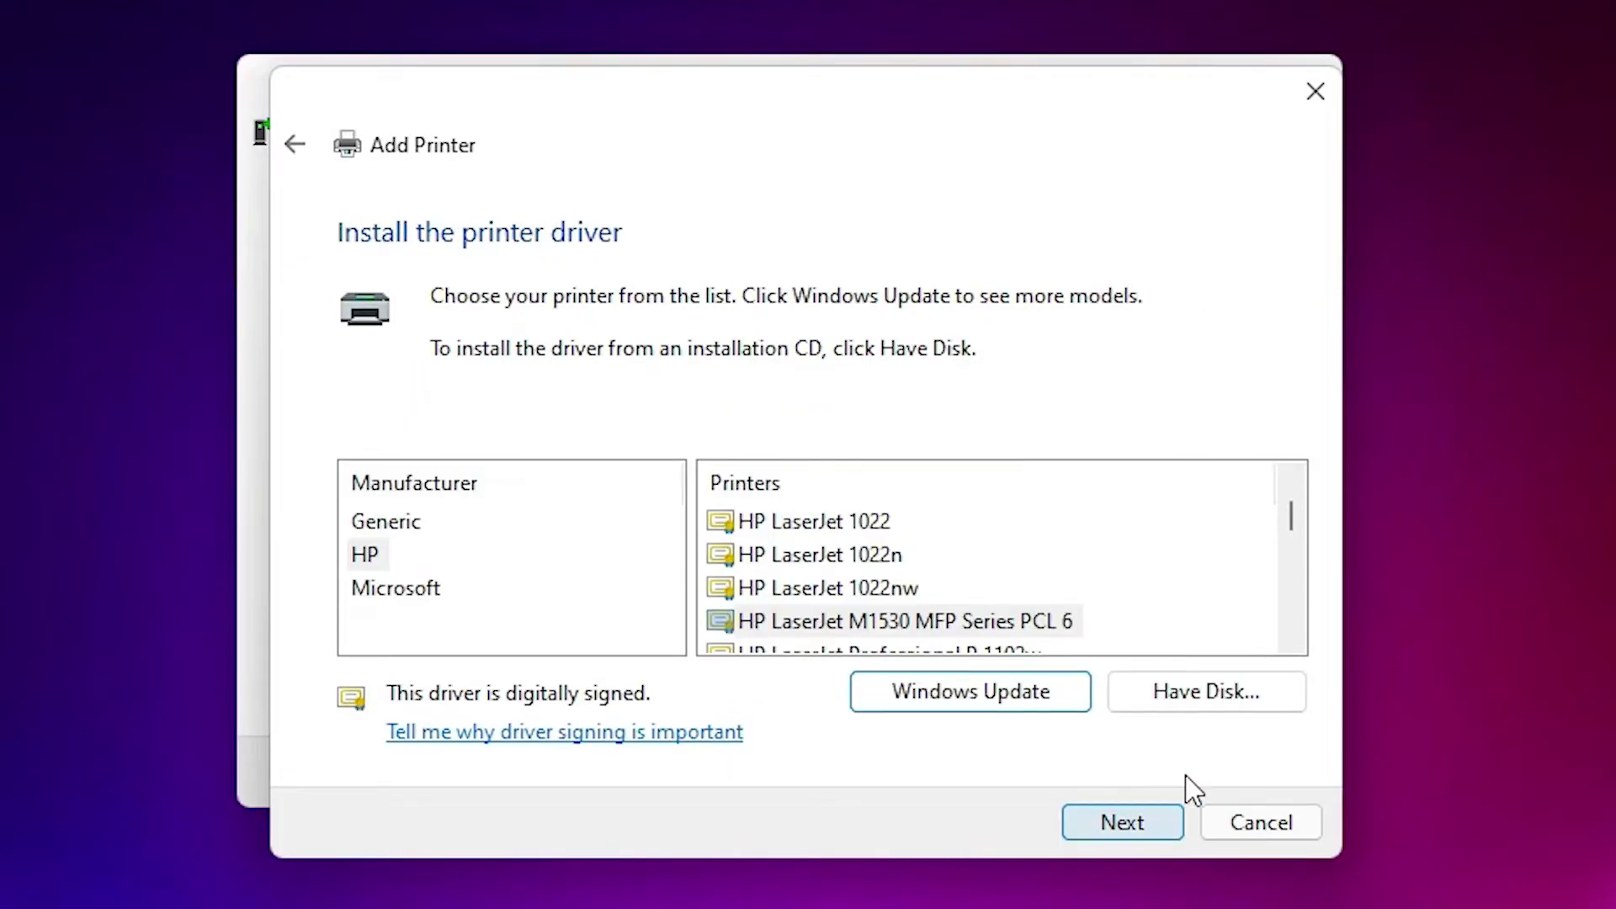
Choose to install the driver from disk and select autorun.inf in the desktop folder hp_M1530_MFP_full_Solution_22049.
left_click(1147, 685)
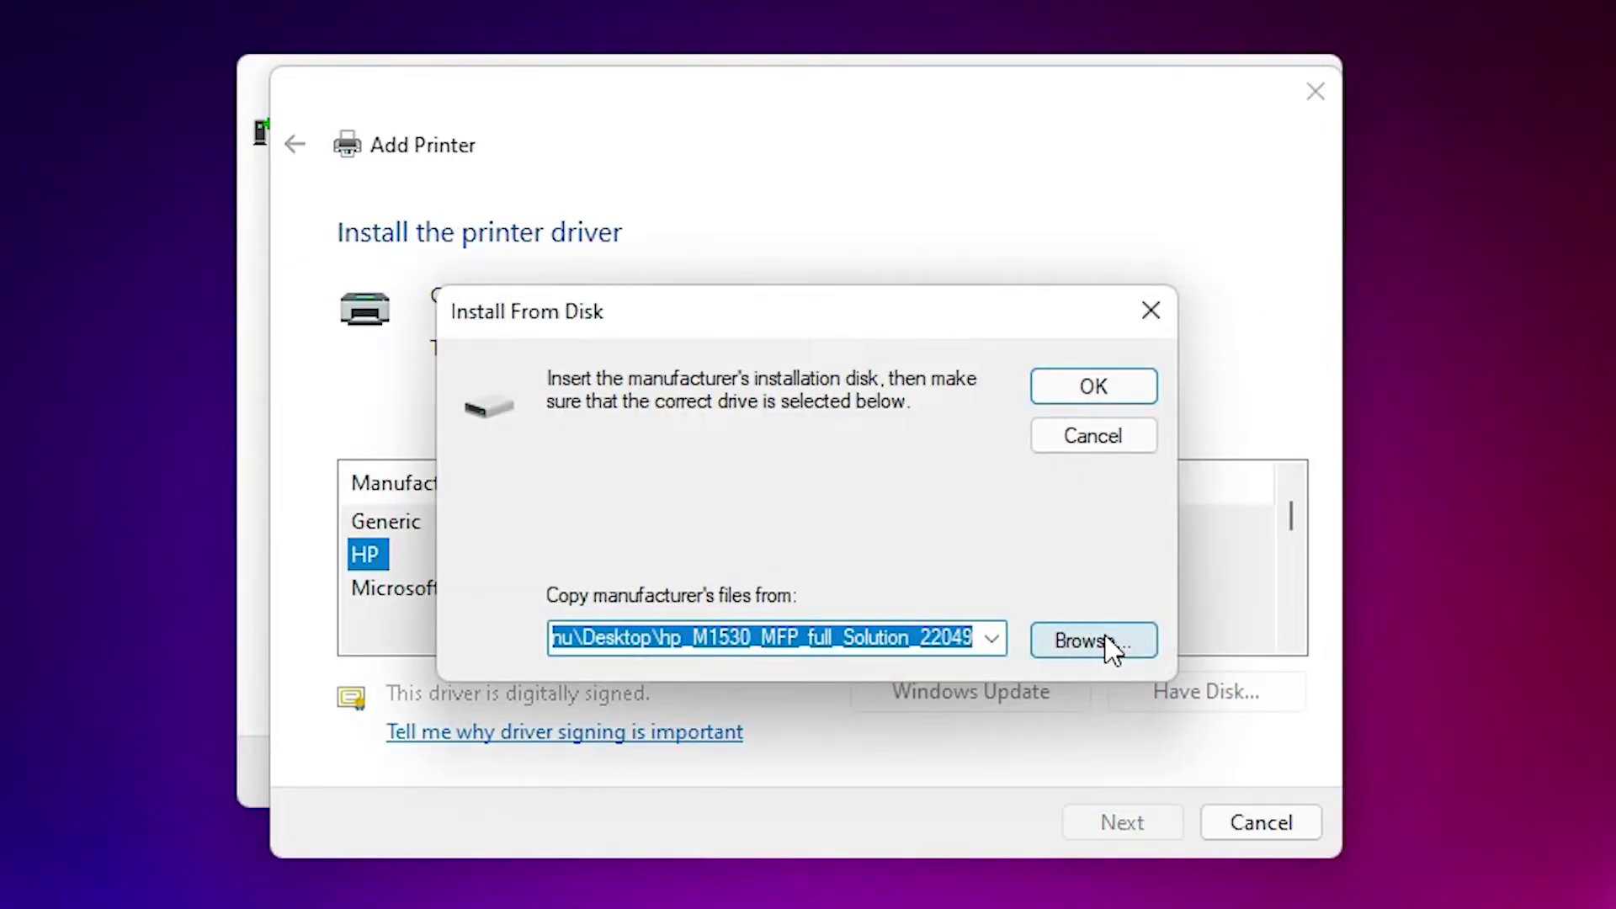
left_click(1106, 653)
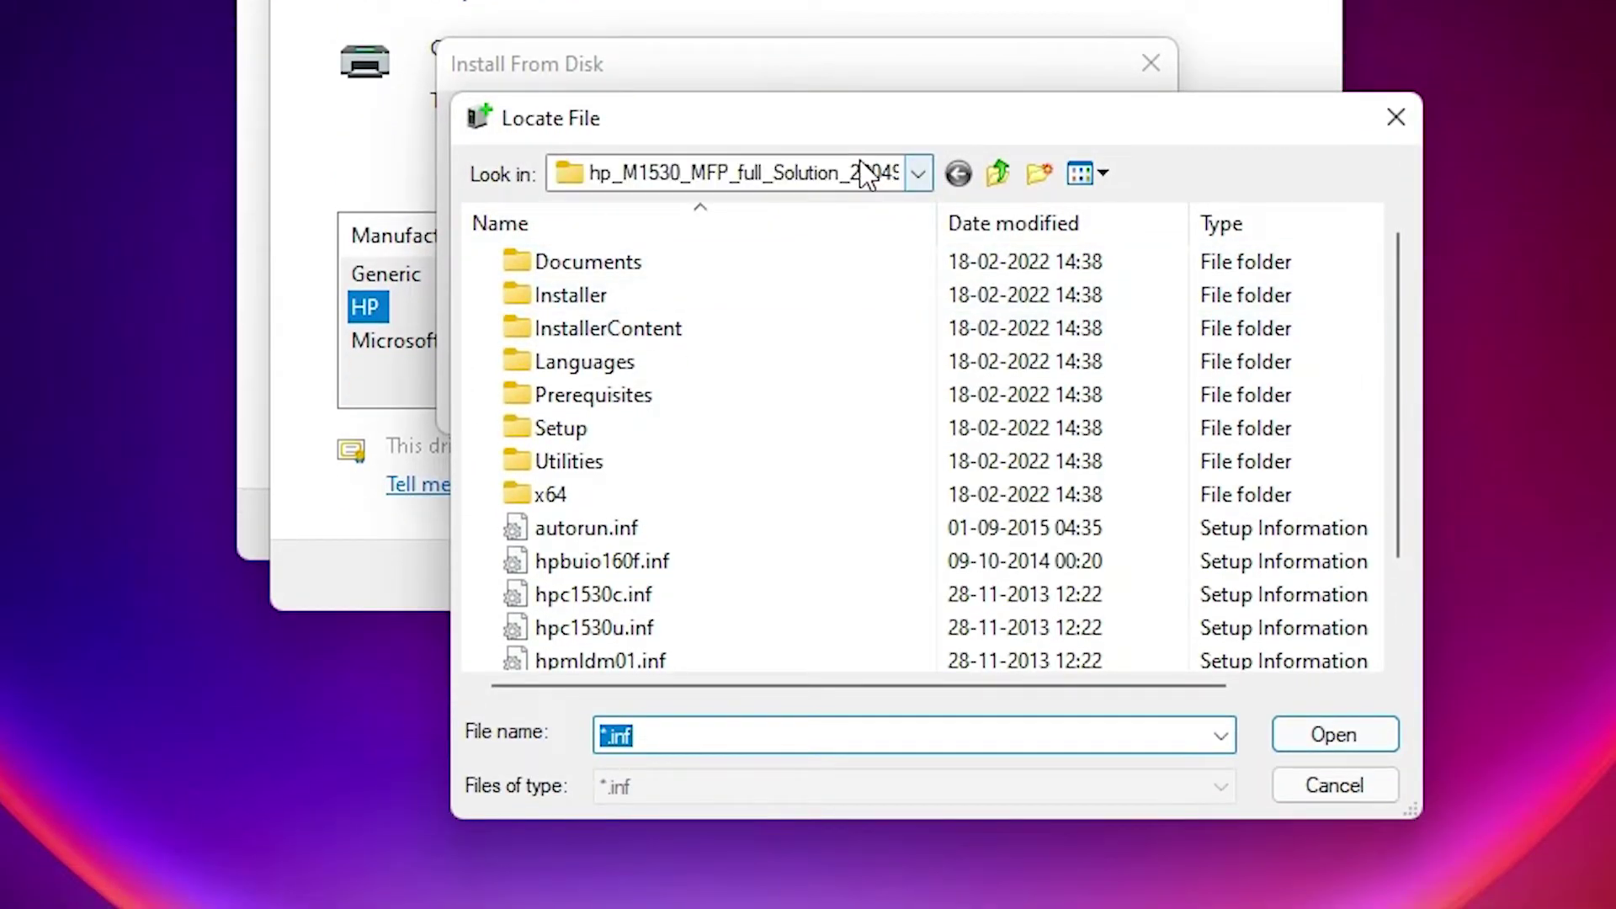
left_click(911, 437)
scroll(715, 265, "up", 1)
left_click(651, 403)
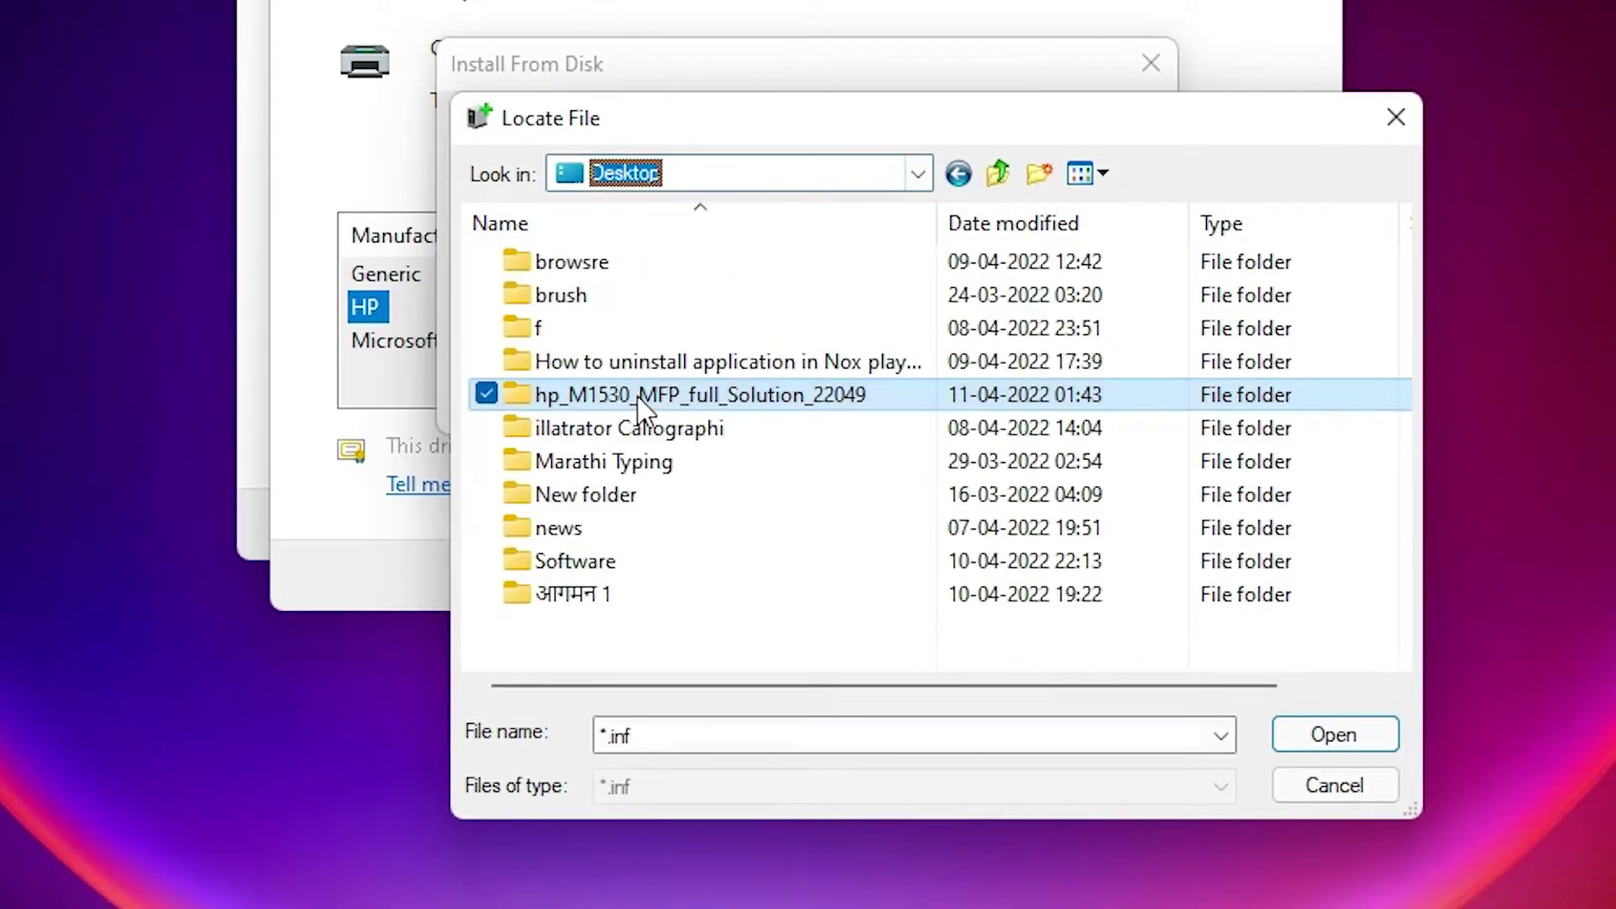
double_click(641, 396)
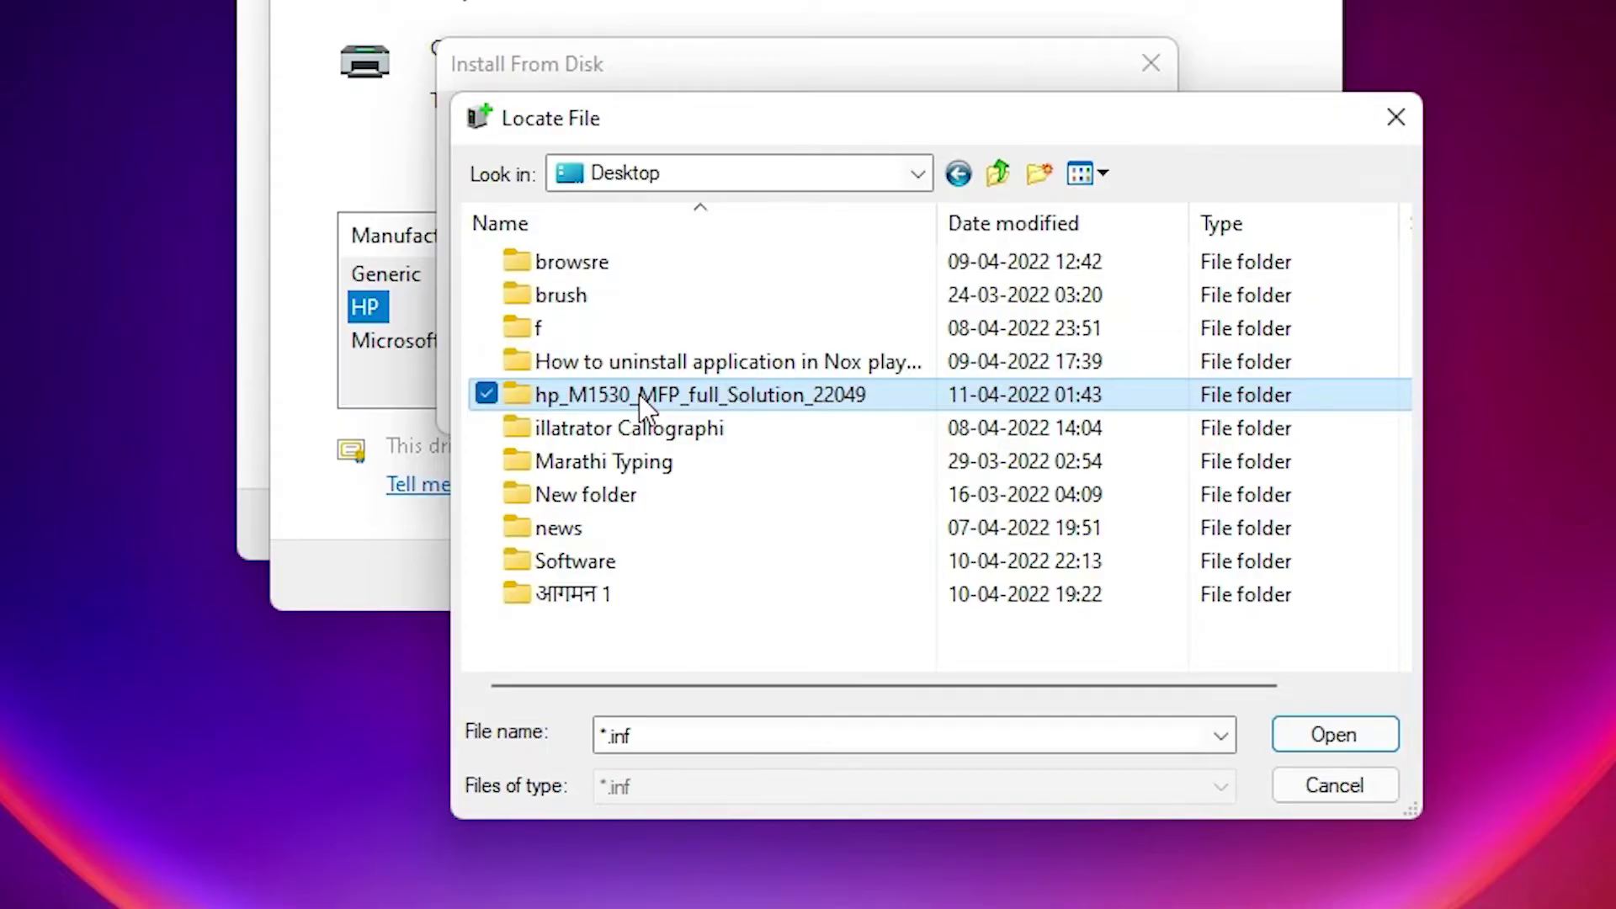
scroll(646, 410, "down", 1)
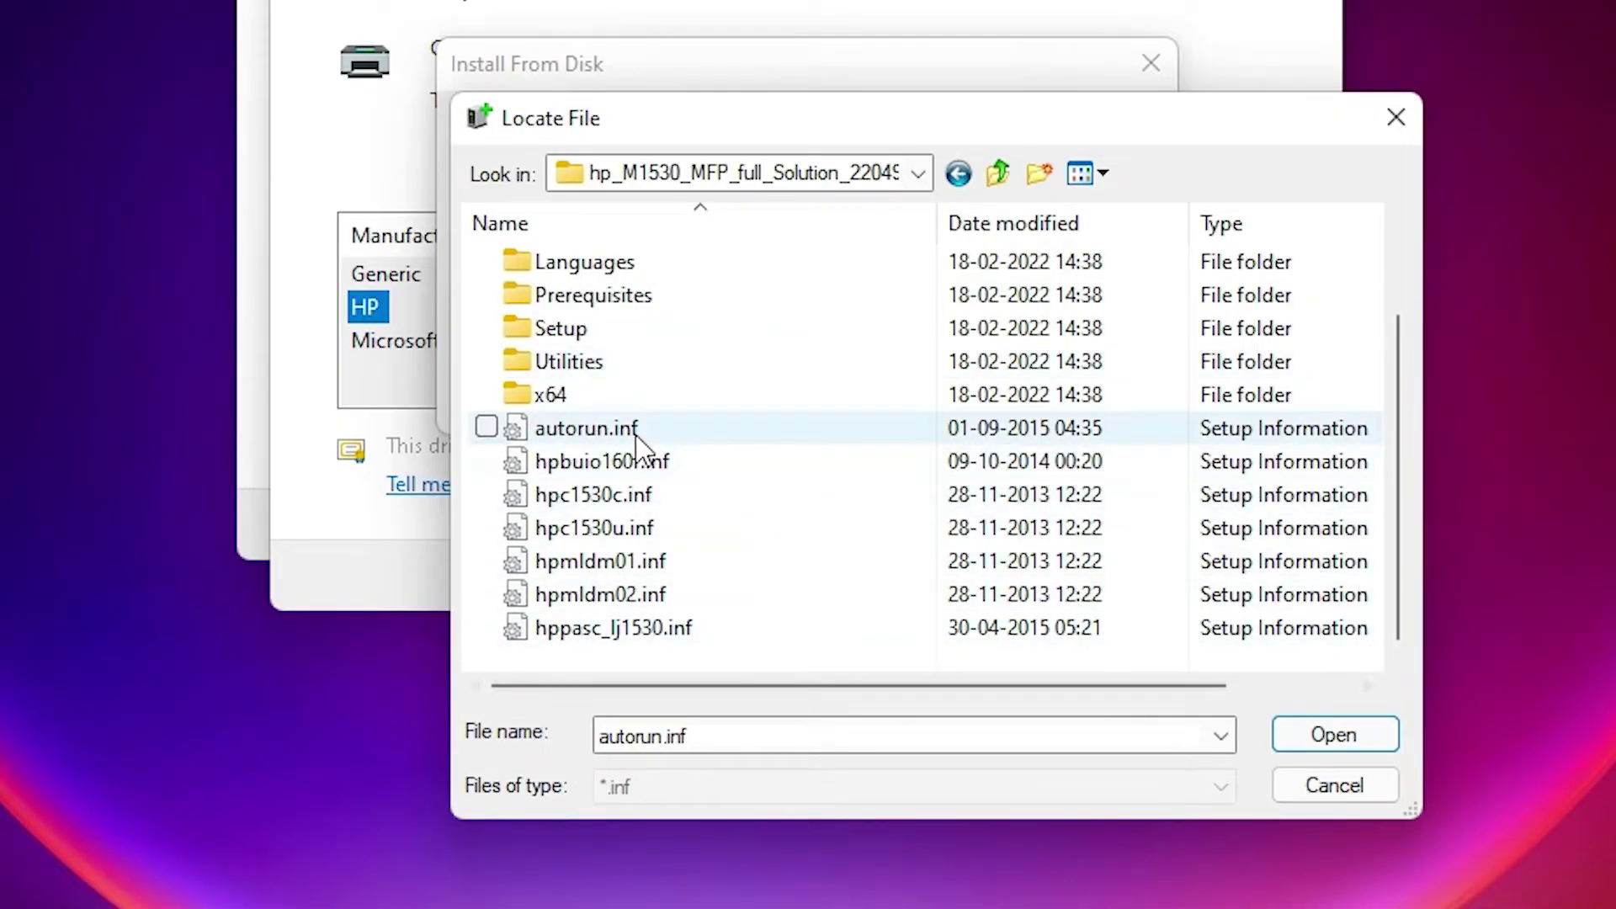
double_click(584, 427)
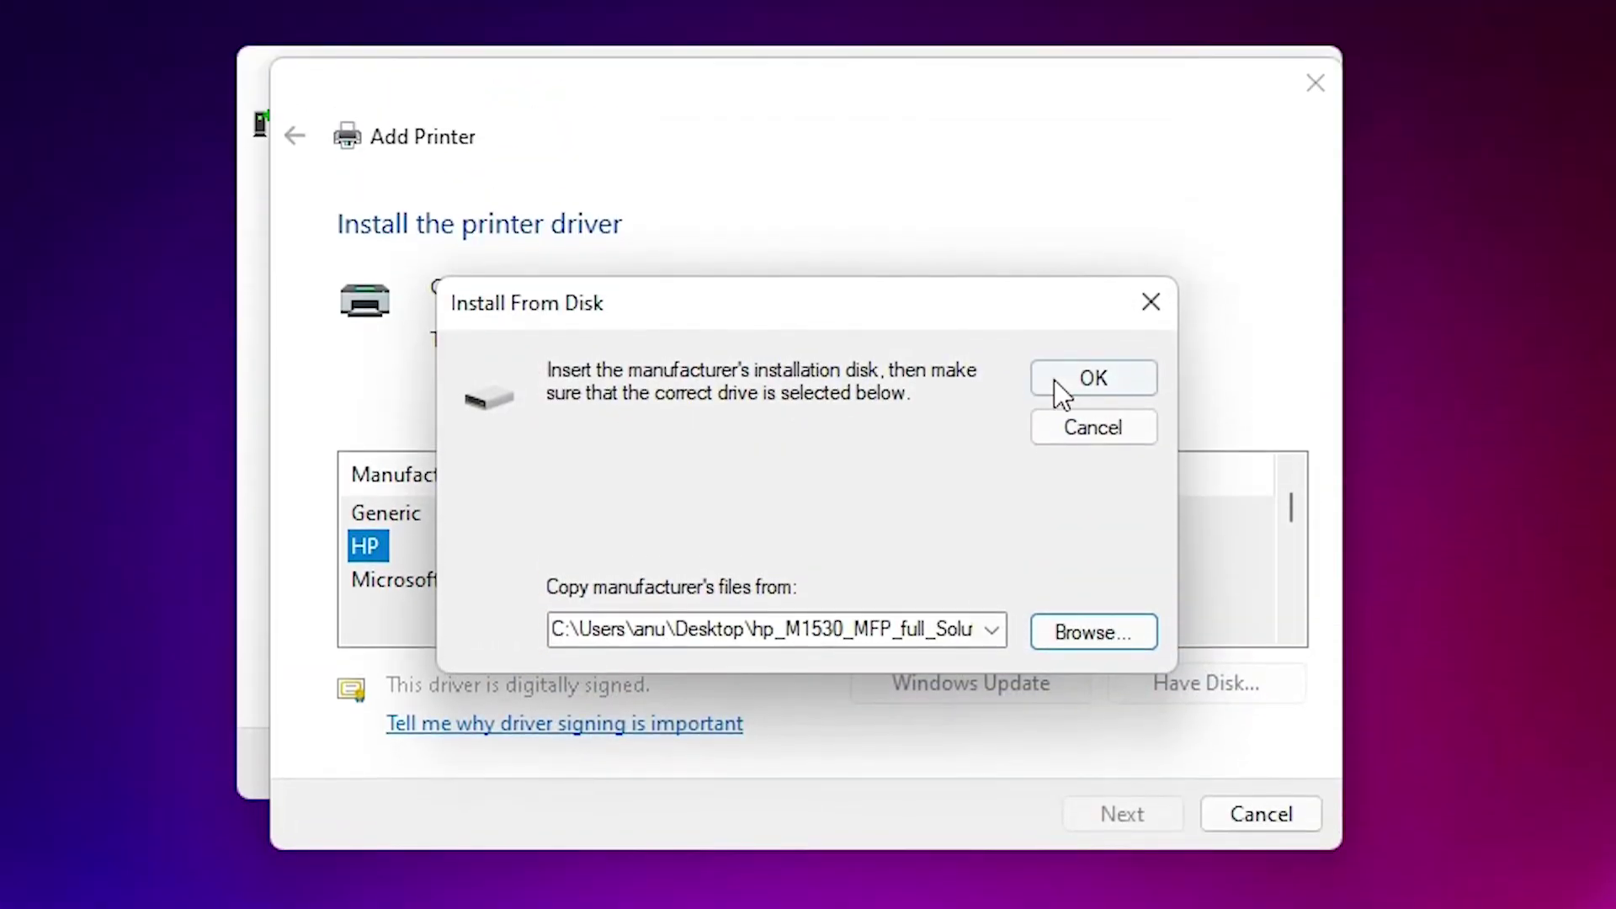
Load the driver from the chosen disk location, select HP LaserJet M1530 MFP Series PCL 6 and choose to replace the current driver.
left_click(1057, 383)
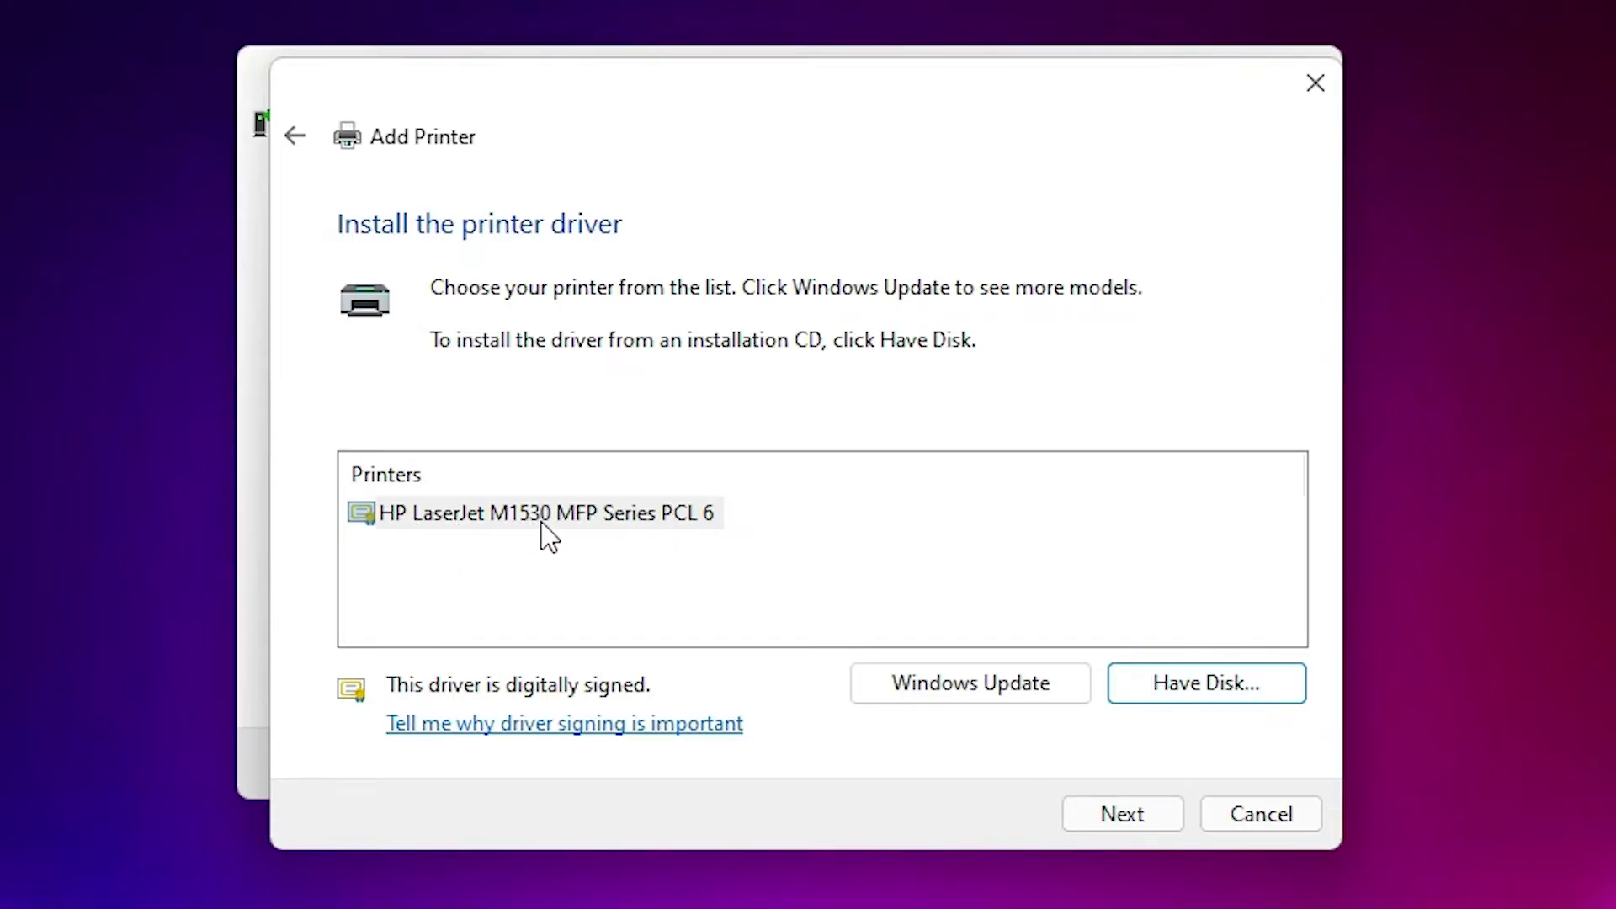
left_click(686, 518)
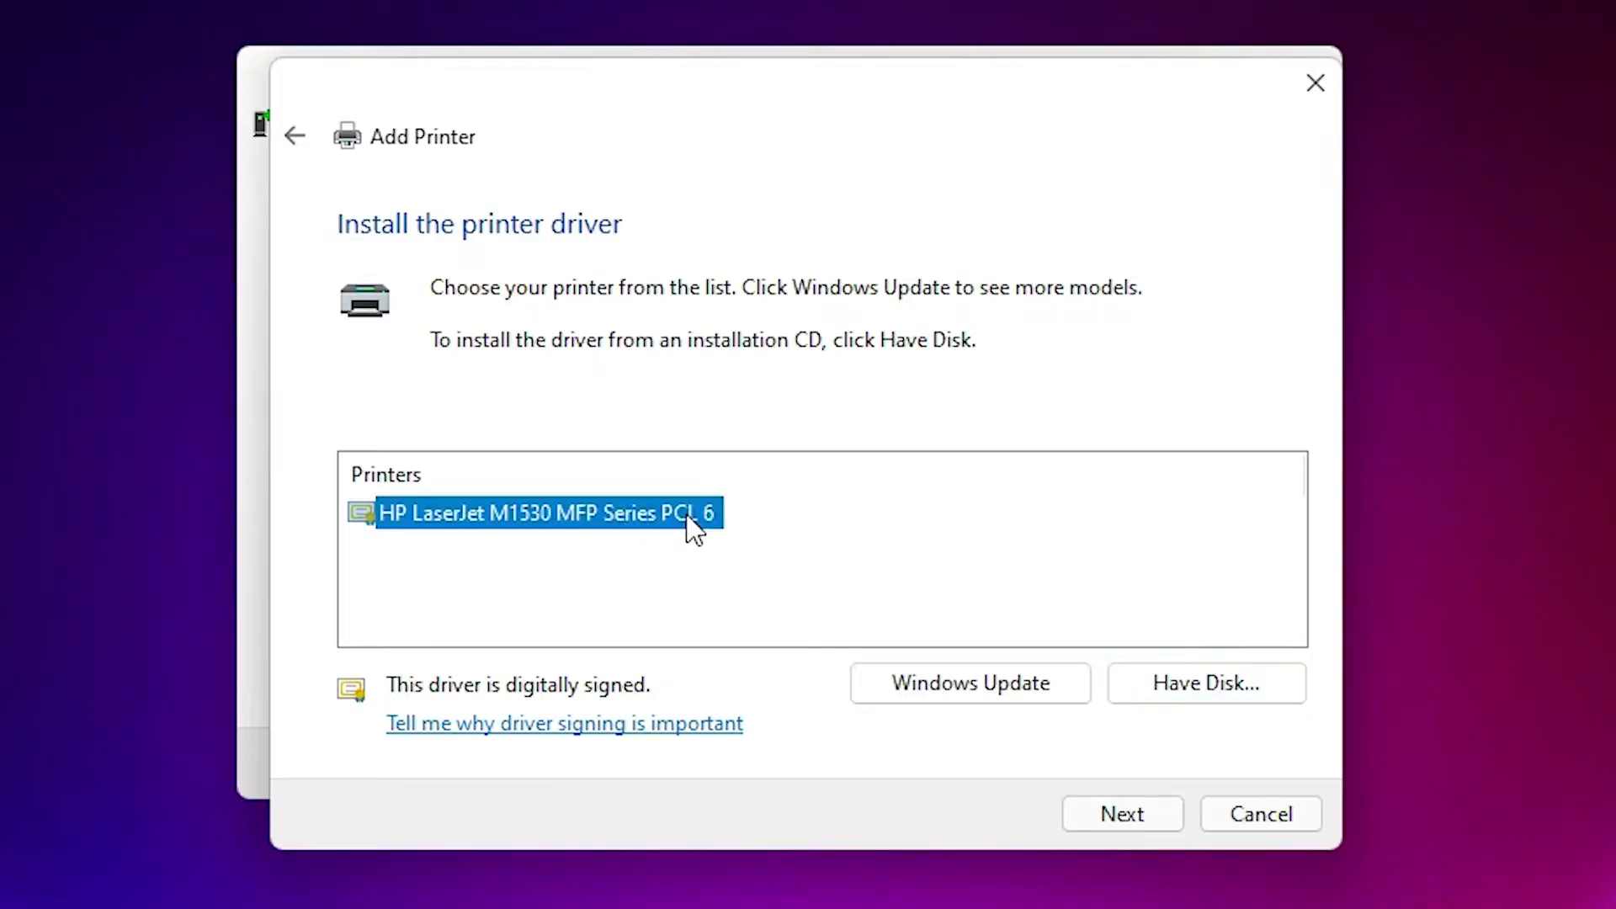
left_click(1123, 814)
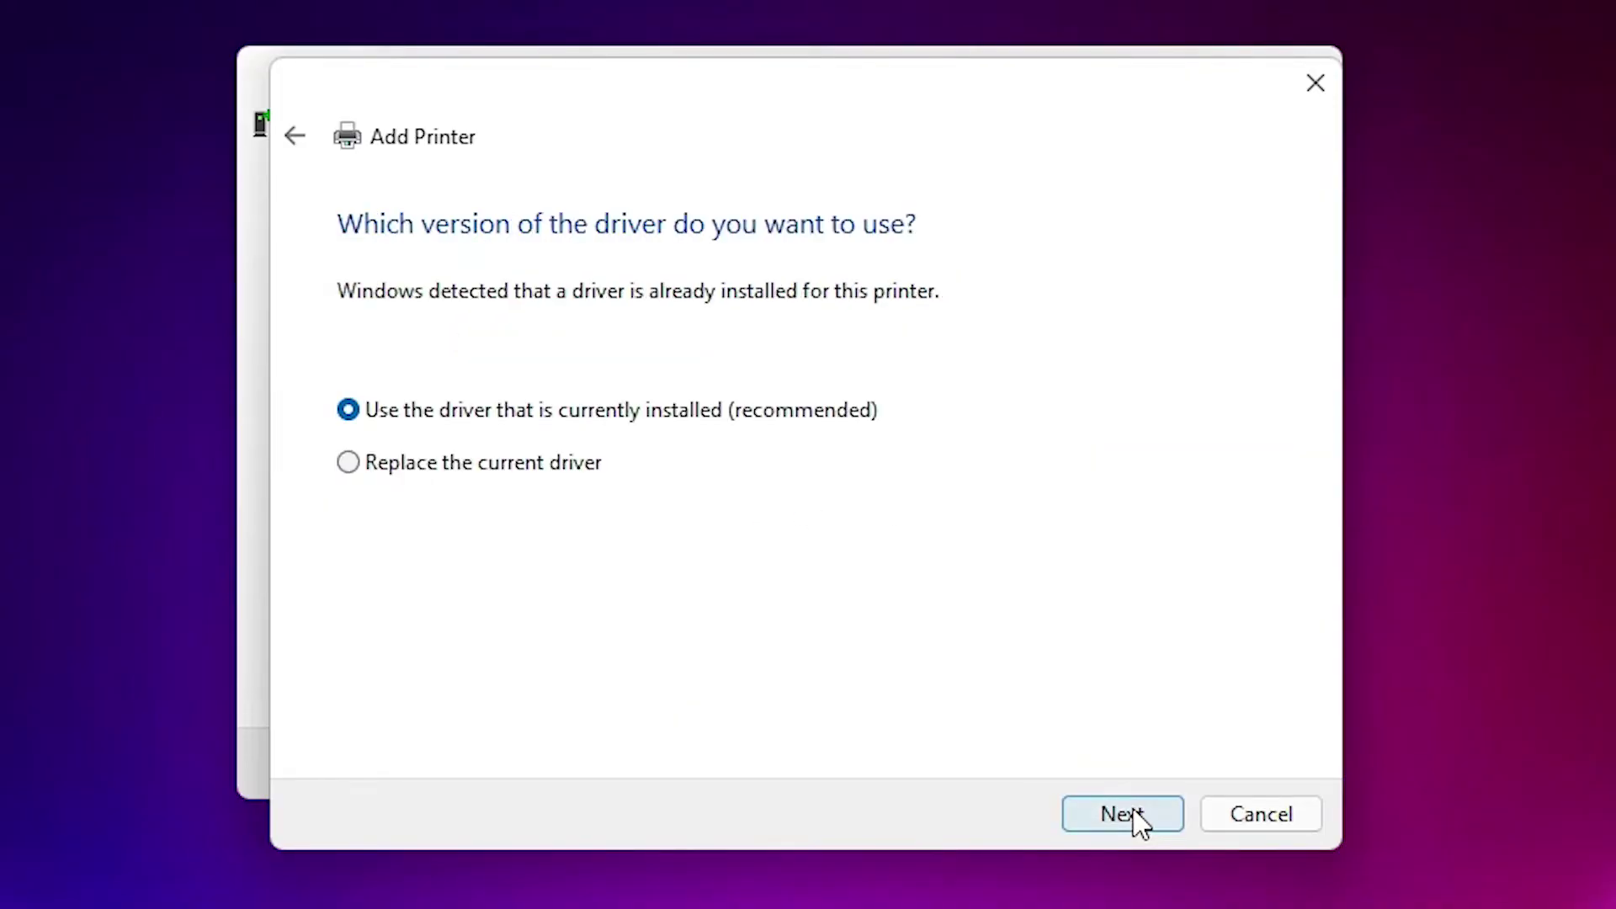
left_click(345, 462)
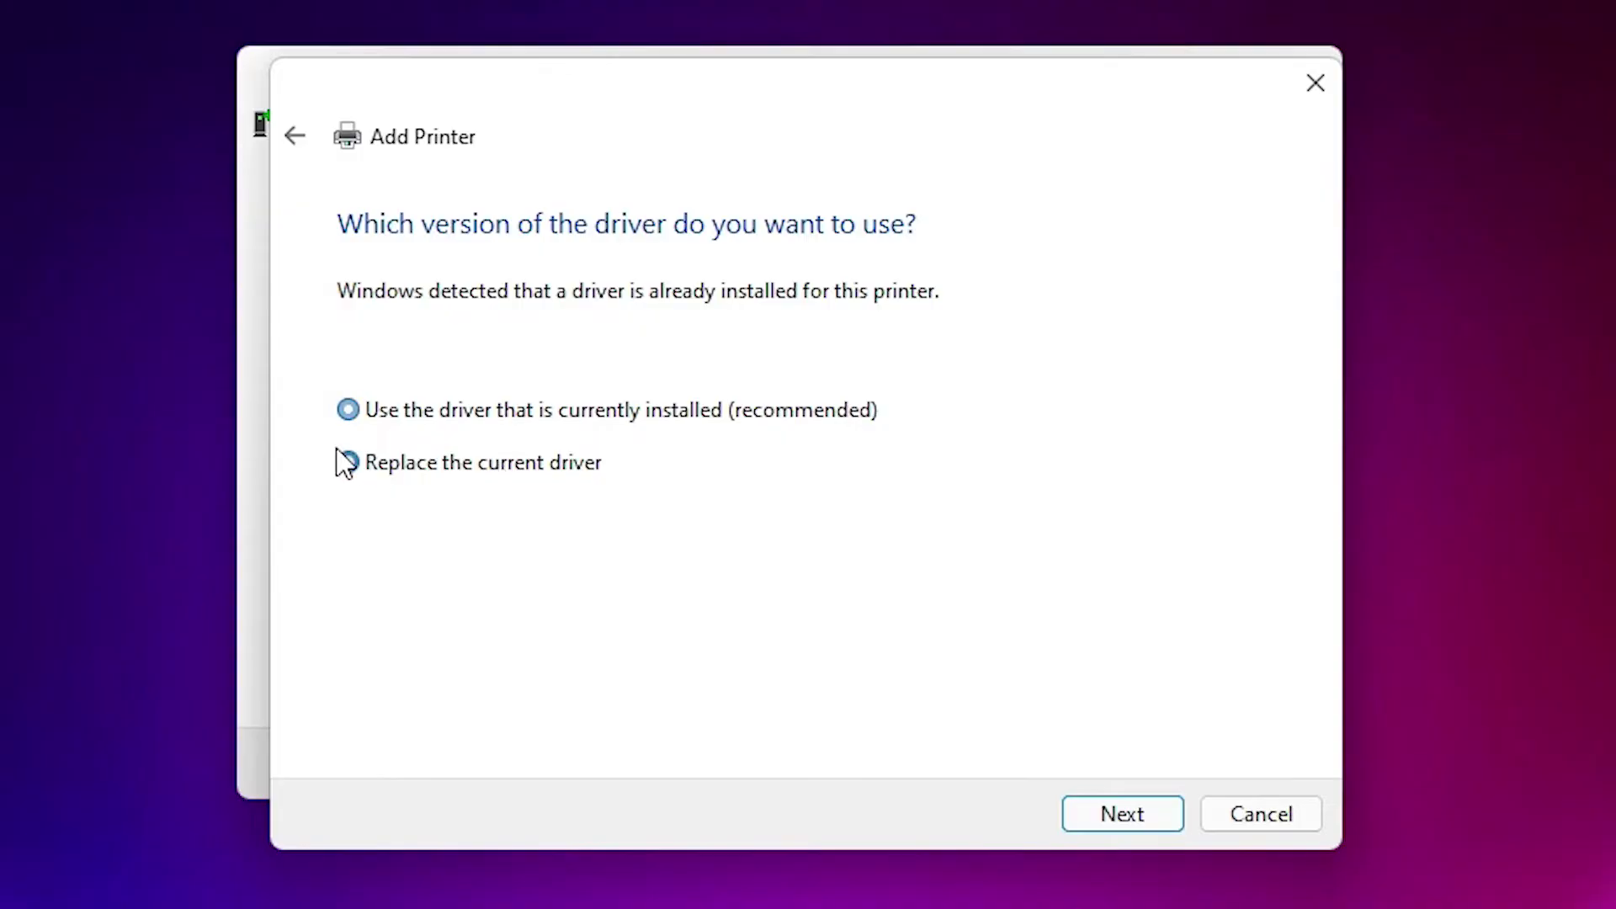
left_click(1122, 813)
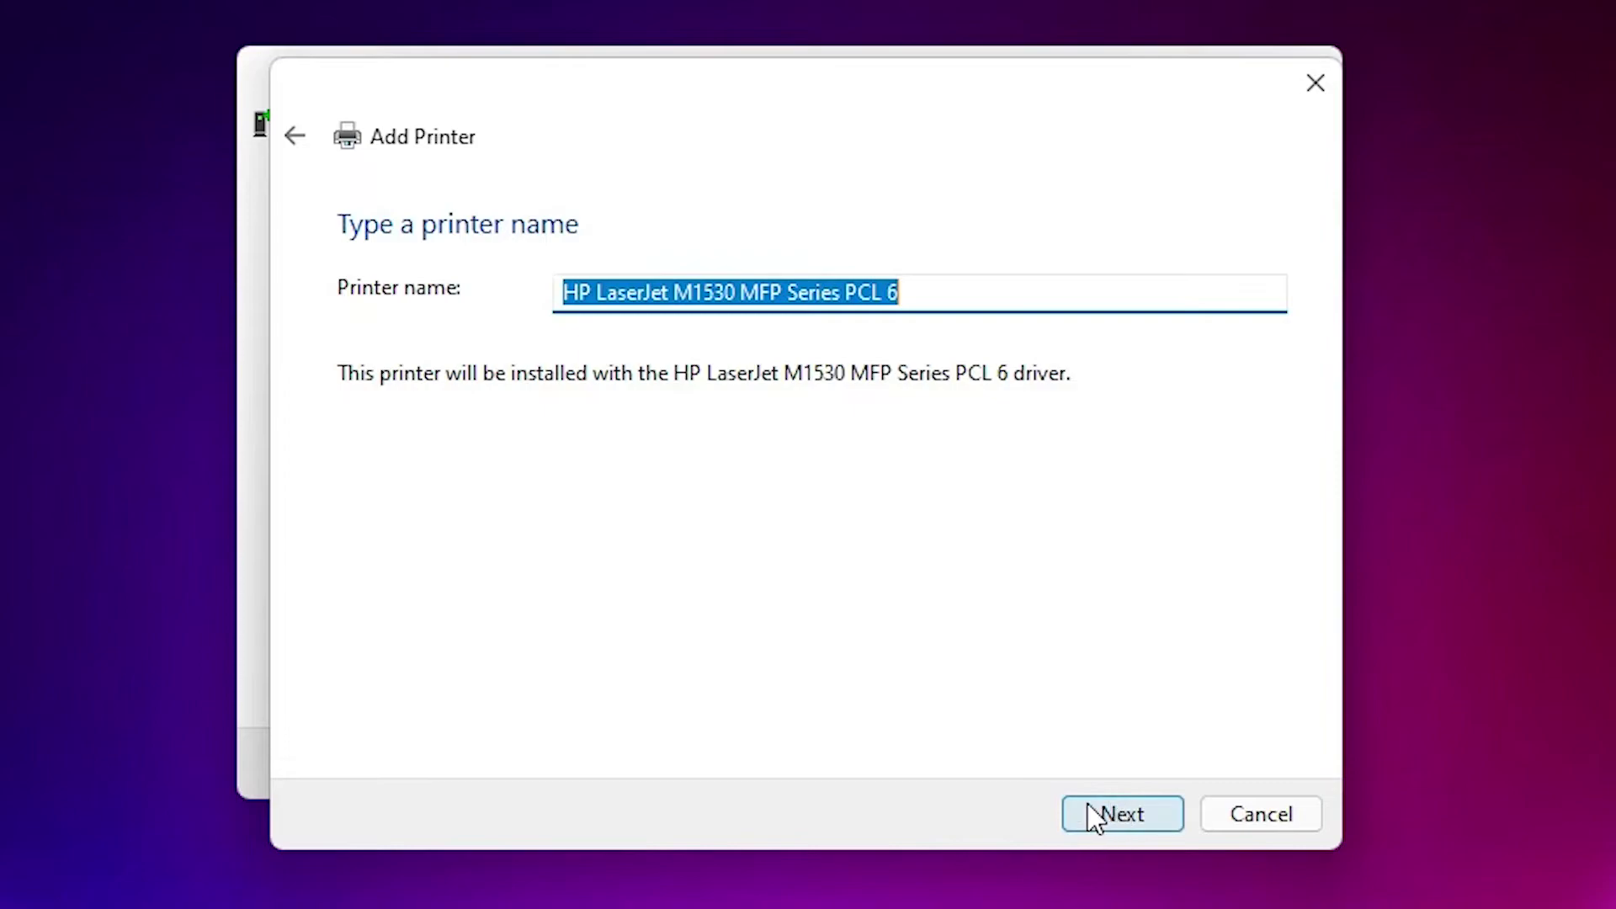
Name the printer HP LaserJet M1536 MFP Series PCL 6 and continue with its installation.
left_click(740, 292)
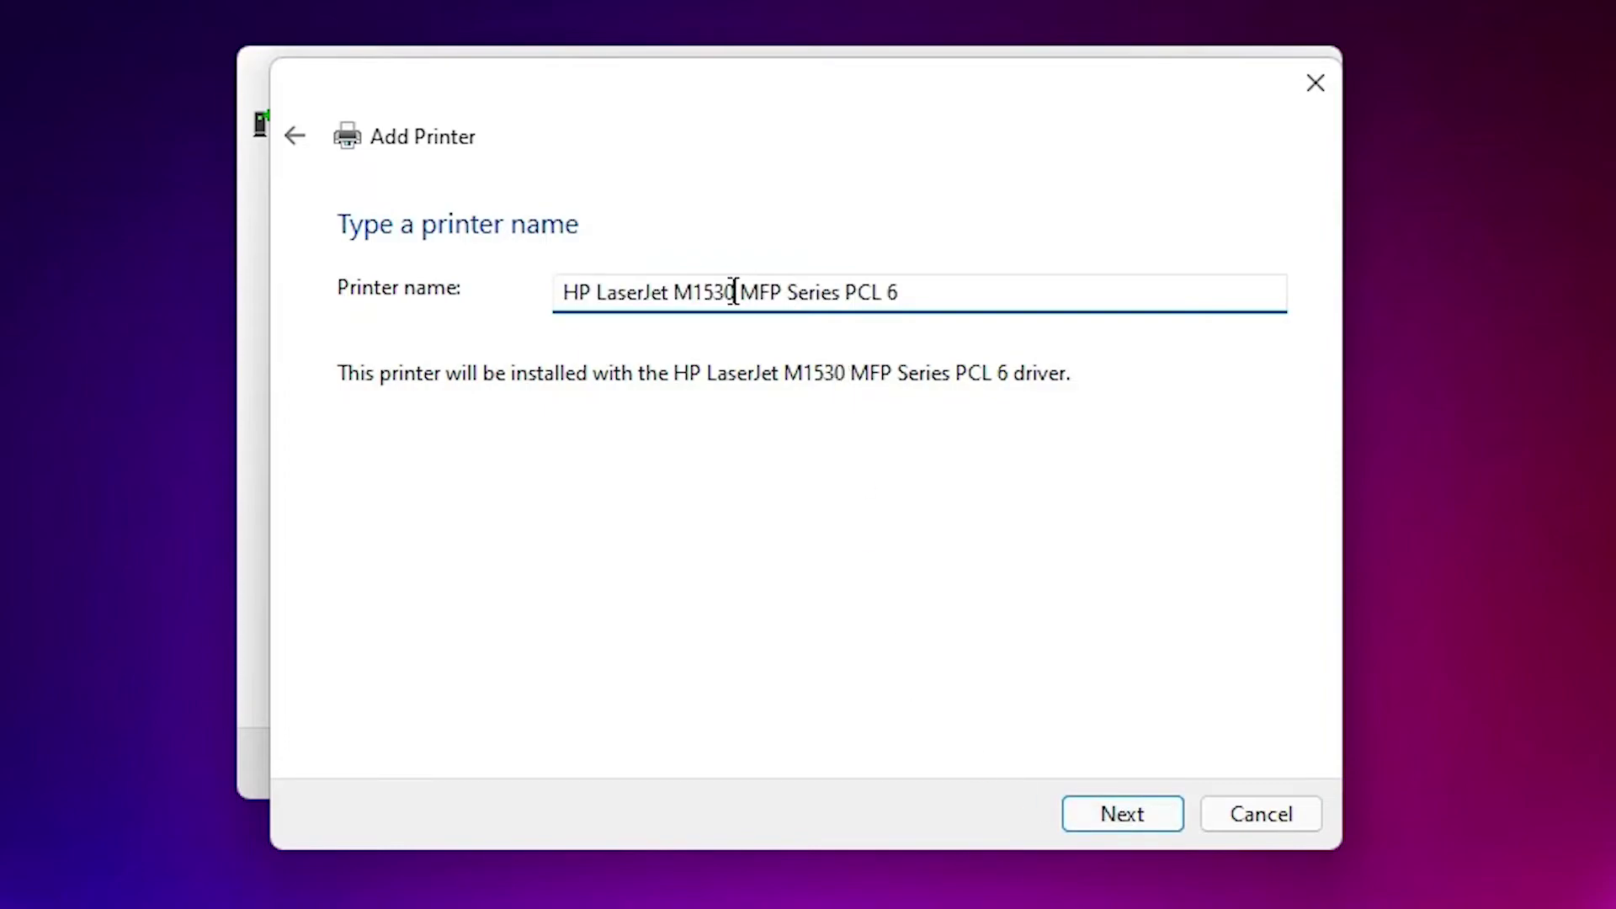
key("shift+Left")
type("6")
key("Right")
key("Right")
key("Left")
key("Left")
key("Right")
key("Right")
left_click(1150, 807)
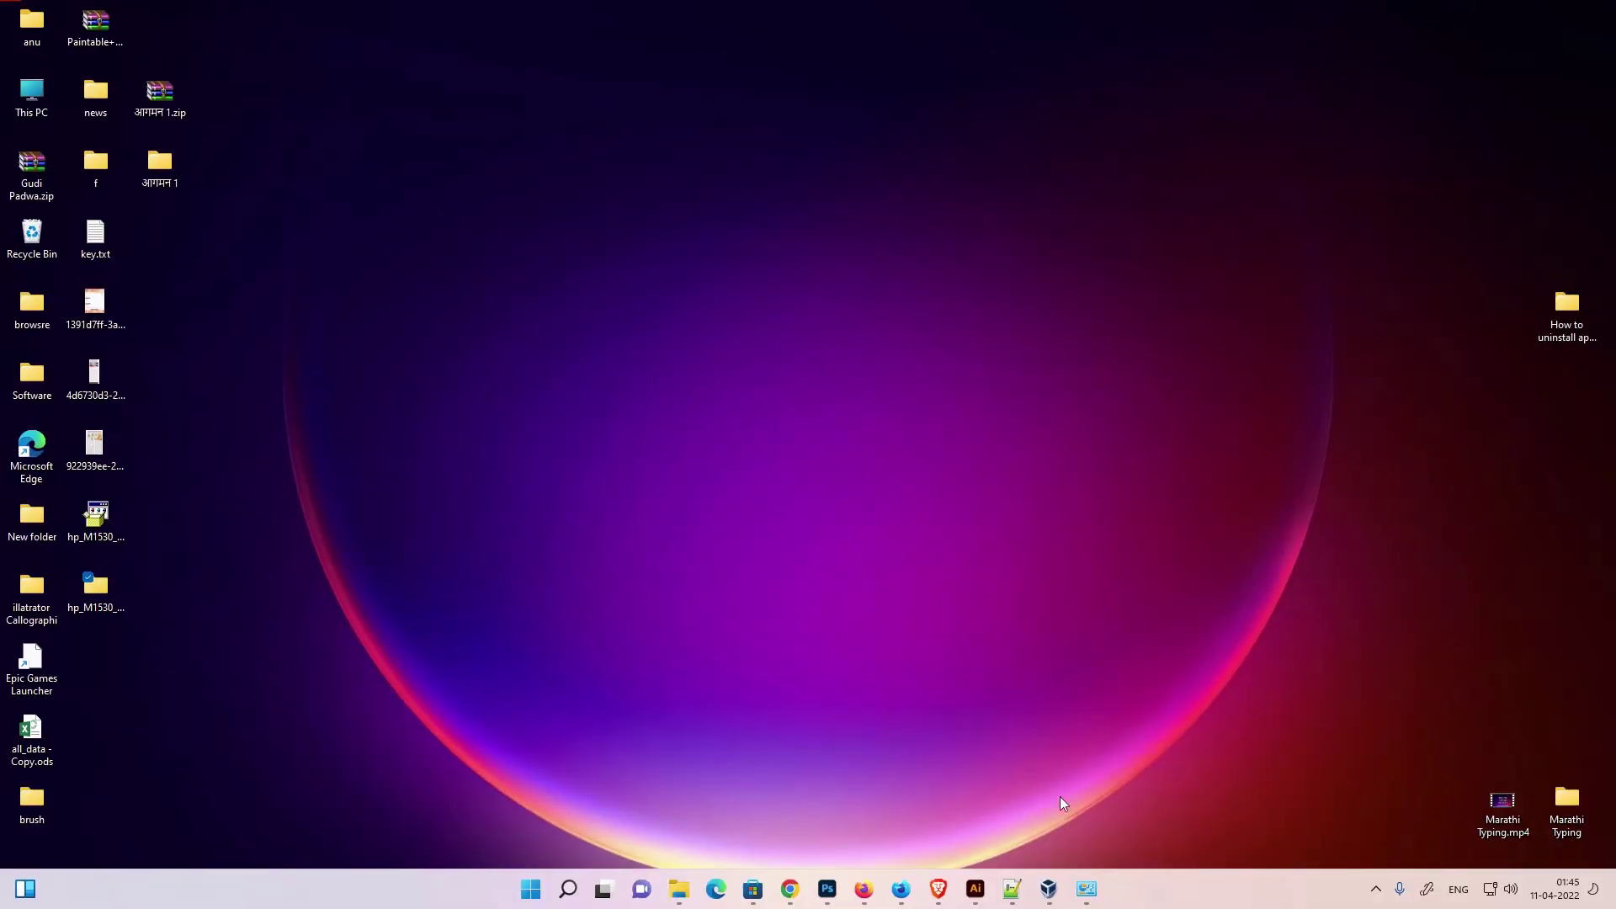
Bring up the Devices and Printers window and check the details of the newly added HP LaserJet M1536 printer.
mouse_move(1086, 891)
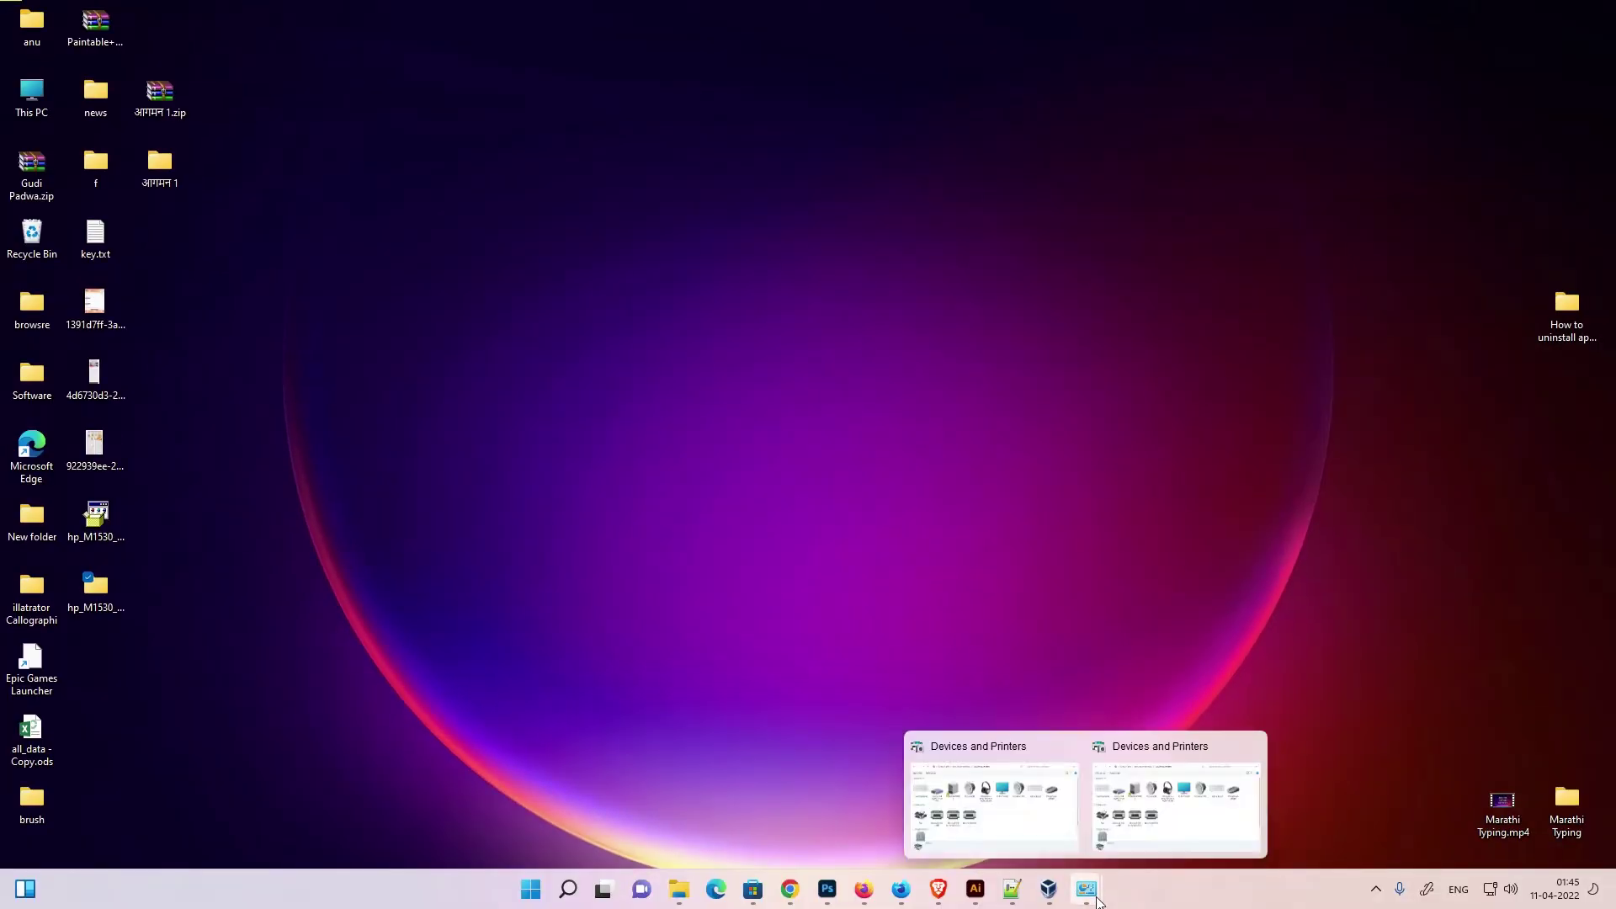
left_click(1164, 823)
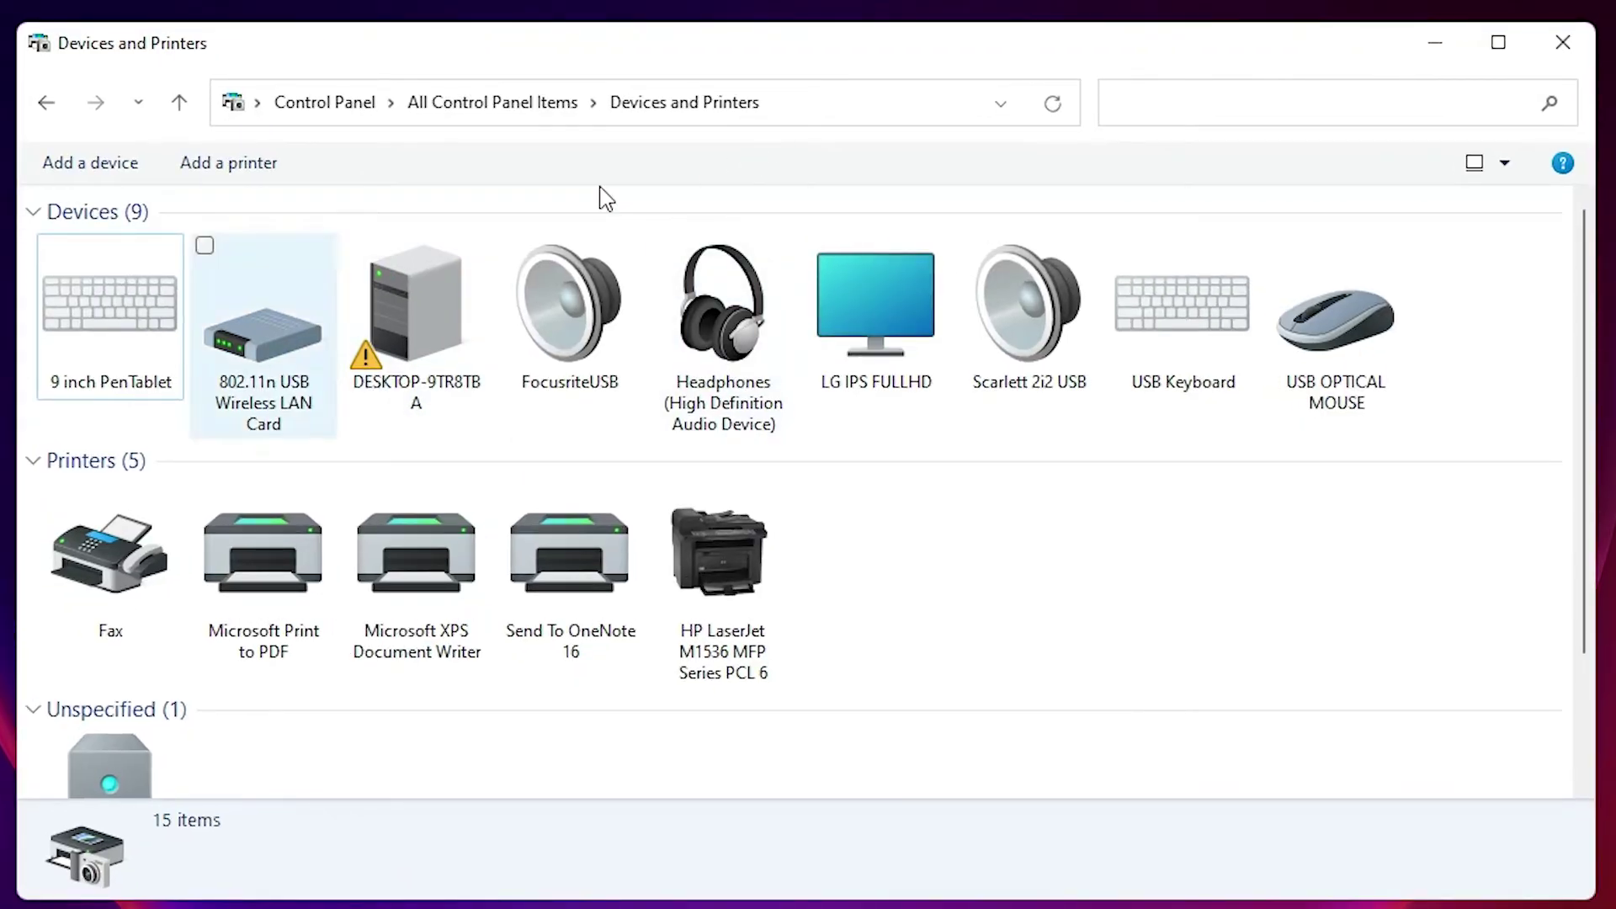
left_click(724, 673)
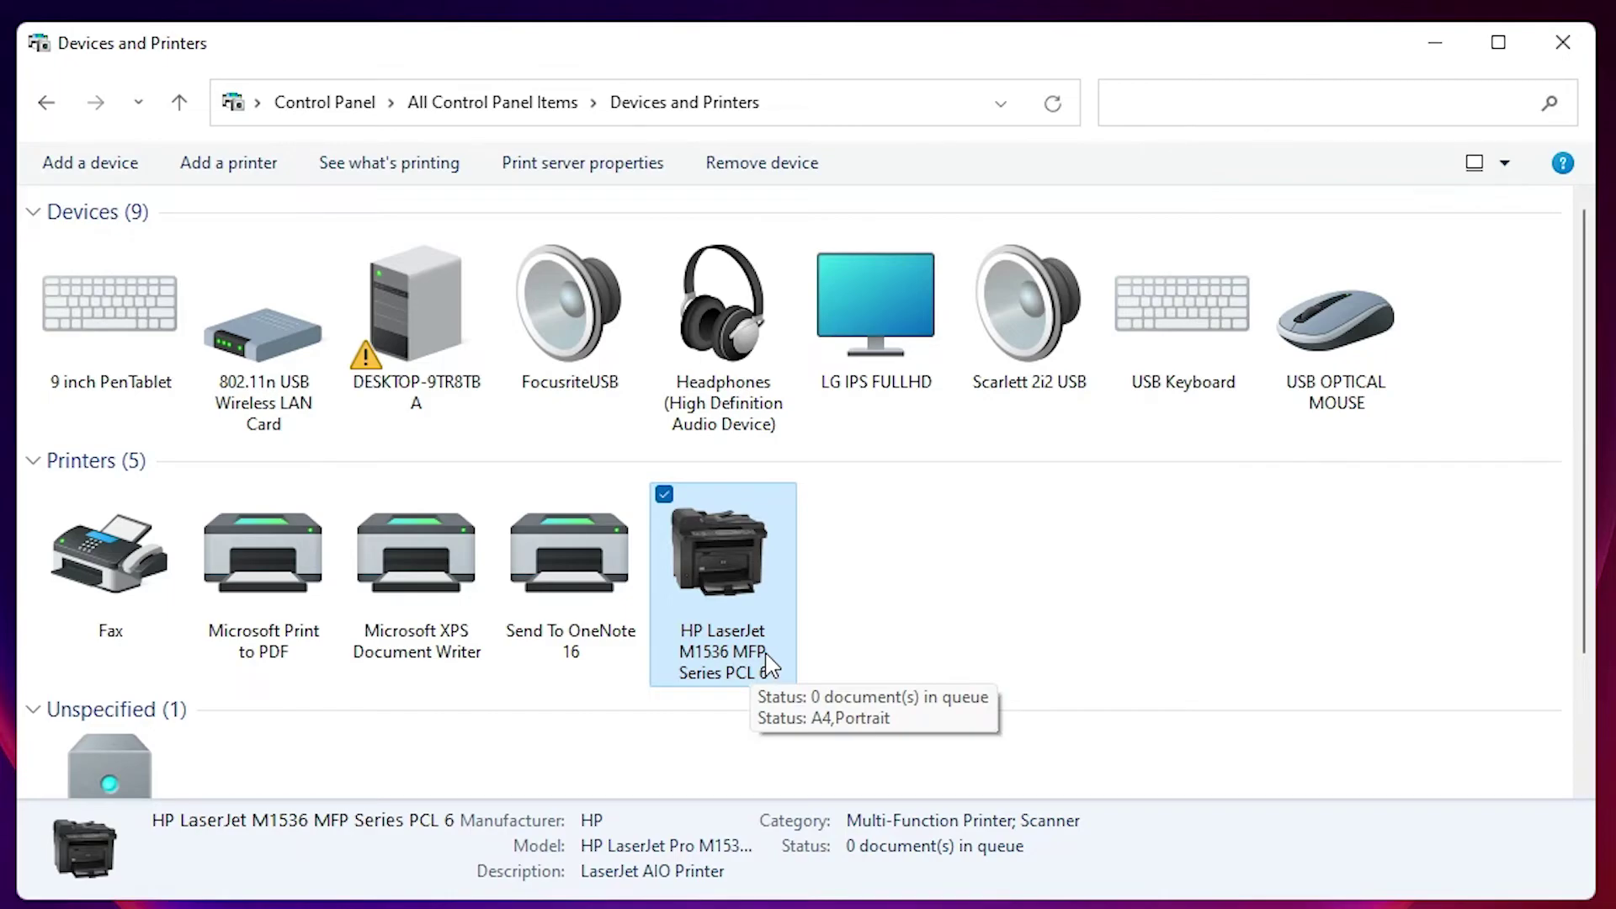
left_click(953, 606)
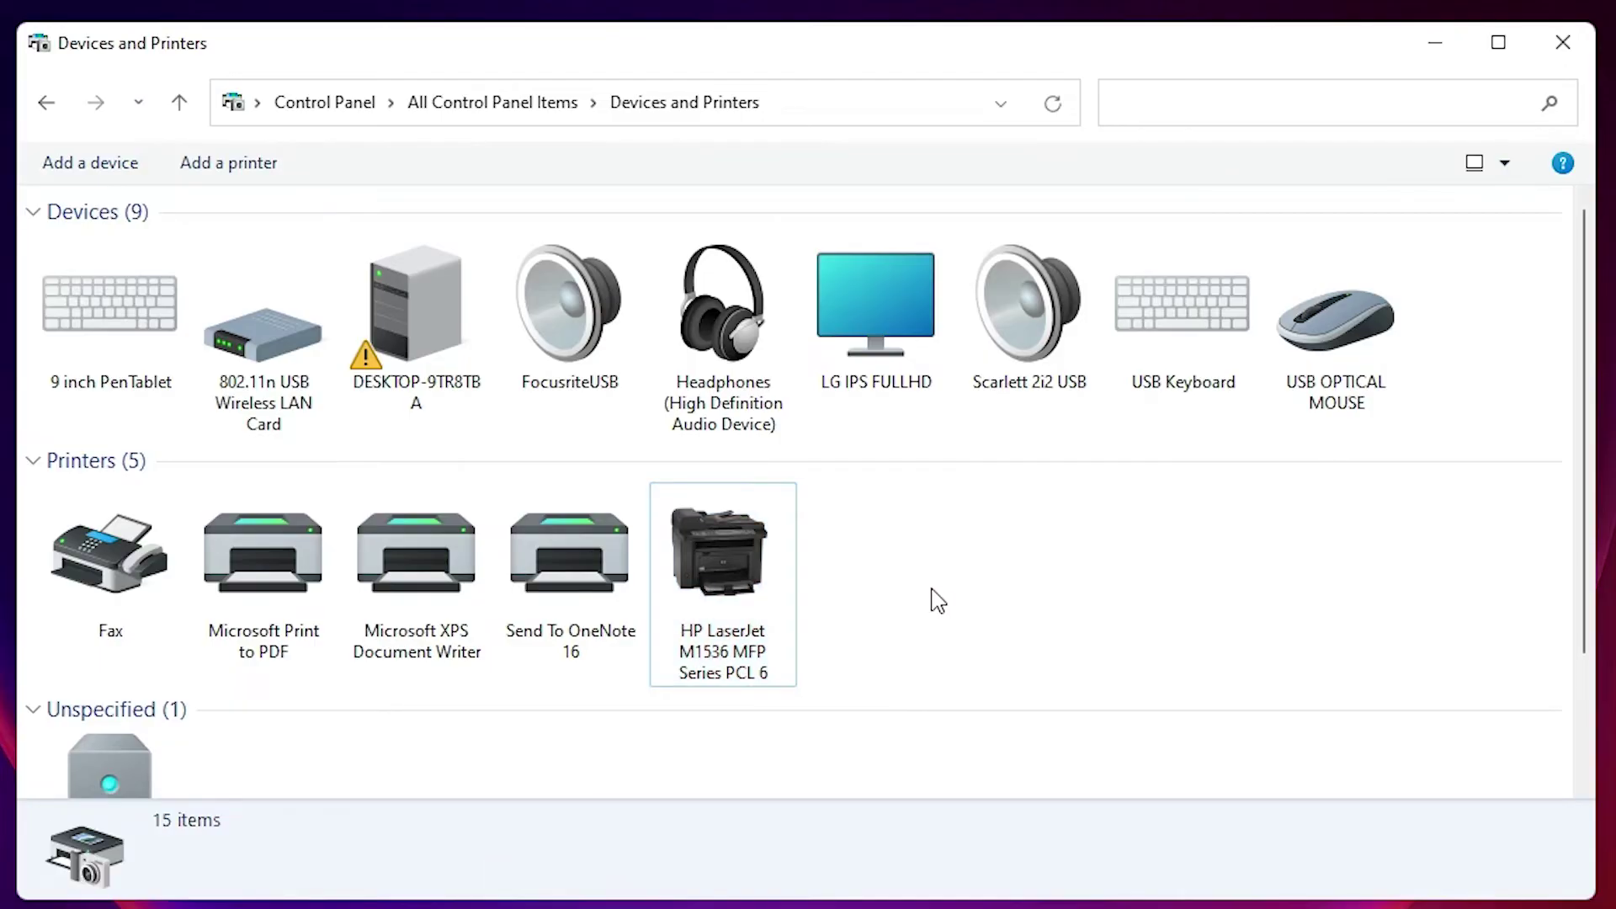
Minimize the Devices and Printers window and bring it back on screen to view the installed printers again.
left_click(1436, 44)
left_click(37, 465)
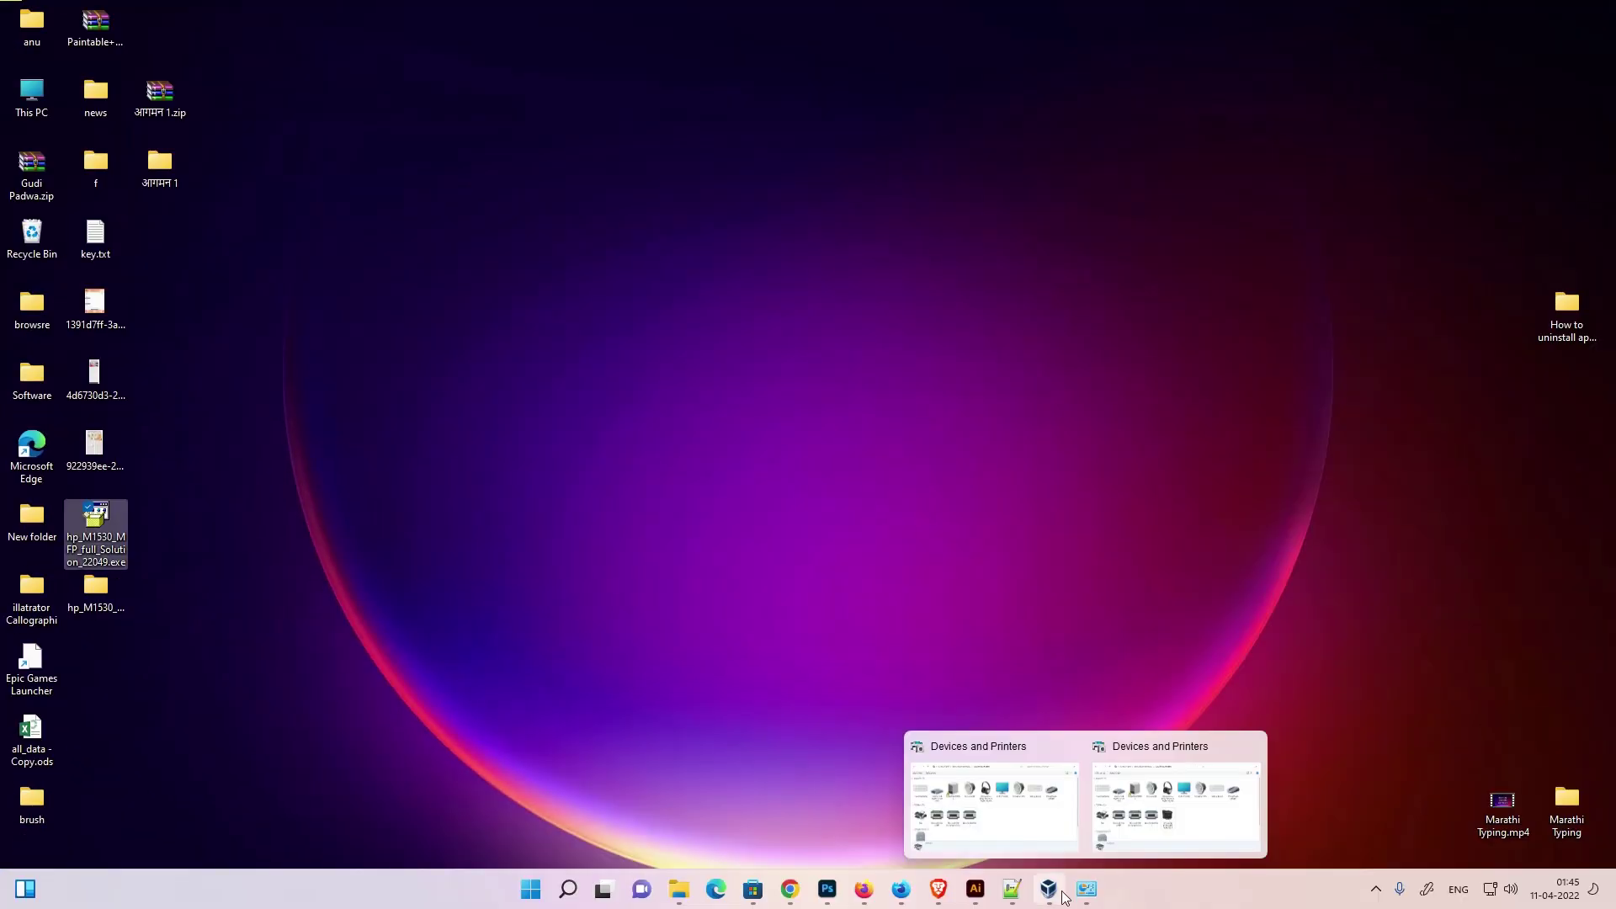
left_click(1062, 898)
left_click(1062, 897)
mouse_move(1085, 888)
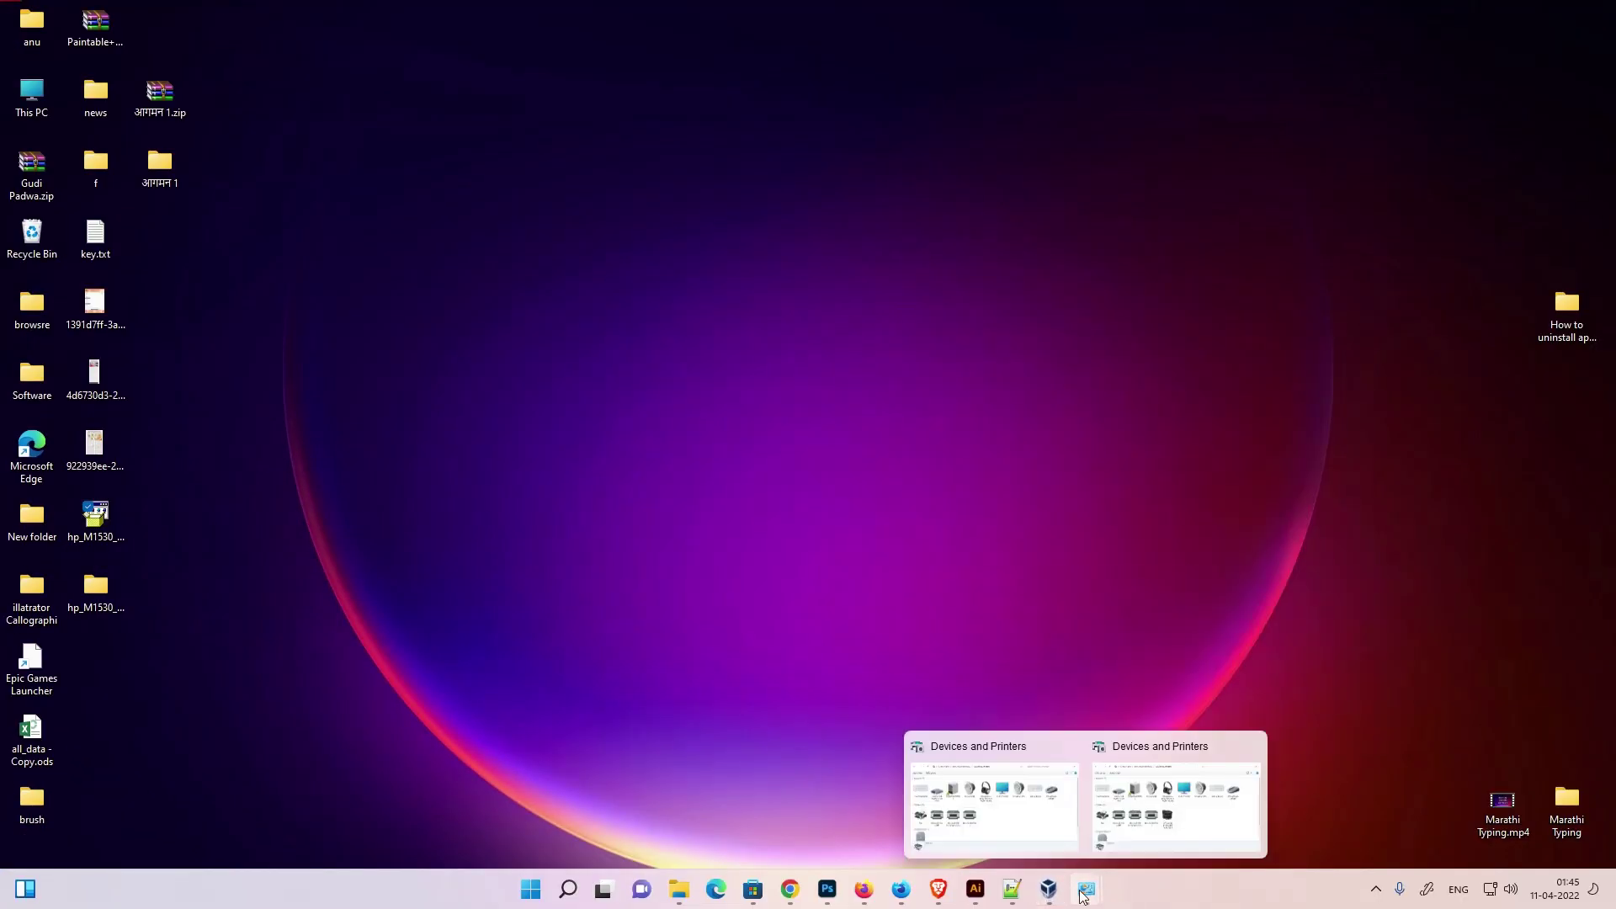
left_click(1128, 774)
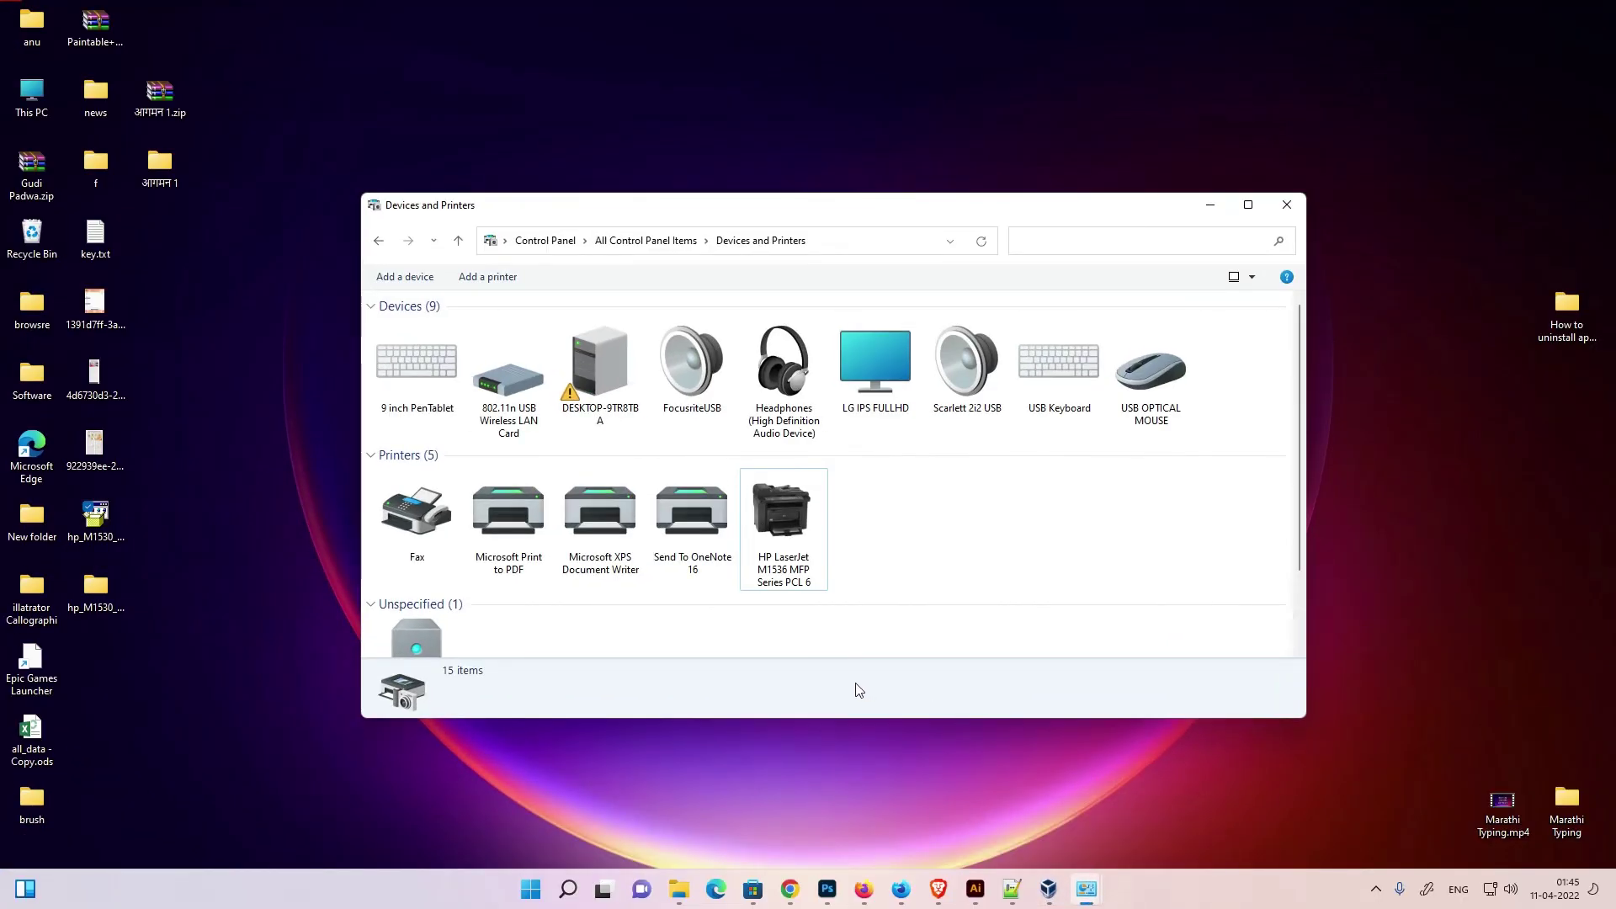